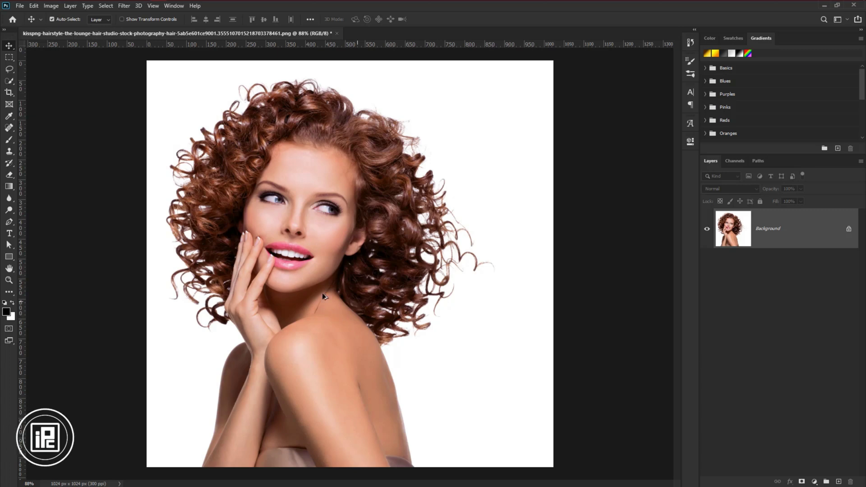
# Step: Select the woman's hair and body with the Quick Selection Tool
pyautogui.scroll(2, 305, 293)
pyautogui.scroll(-1, 305, 293)
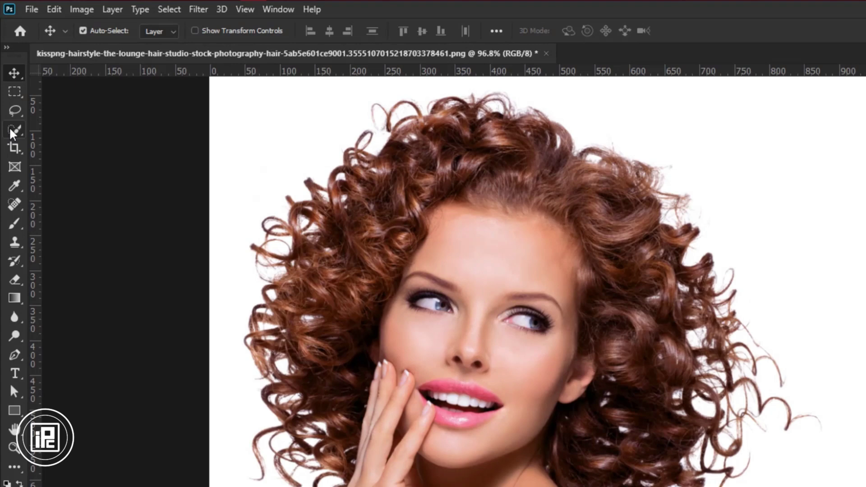
pyautogui.click(7, 81)
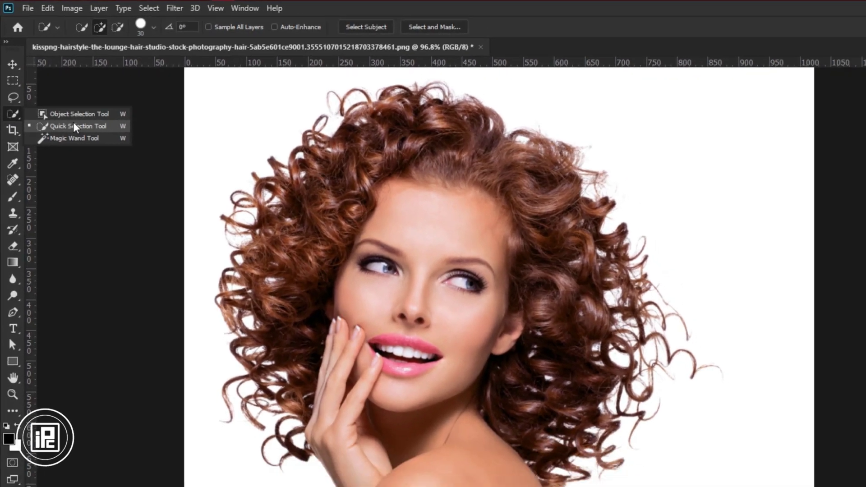
pyautogui.click(90, 143)
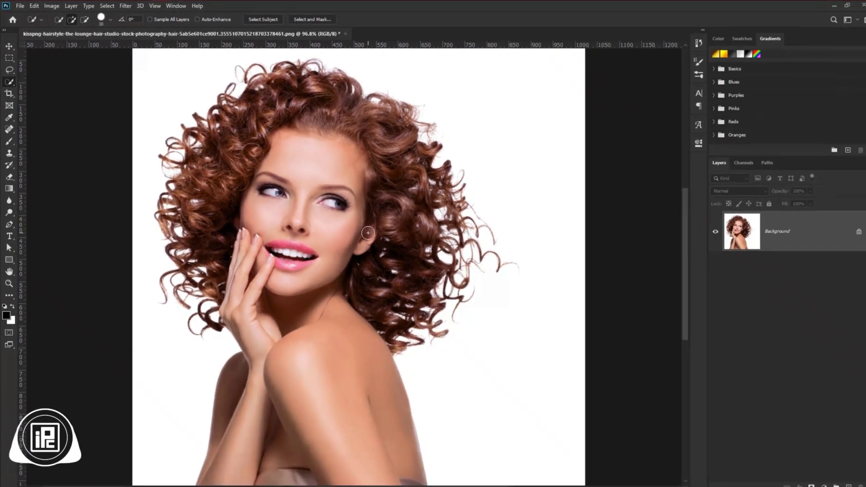
pyautogui.moveTo(366, 227)
pyautogui.mouseDown()
pyautogui.moveTo(394, 154)
pyautogui.moveTo(397, 199)
pyautogui.moveTo(239, 146)
pyautogui.moveTo(192, 283)
pyautogui.mouseUp()
# Step: With a smaller brush, add the right-side and lower-left hair curls to the selection
pyautogui.press('[')
pyautogui.moveTo(420, 323)
pyautogui.mouseDown()
pyautogui.moveTo(444, 205)
pyautogui.moveTo(474, 252)
pyautogui.mouseUp()
pyautogui.moveTo(192, 284); pyautogui.dragTo(201, 308)
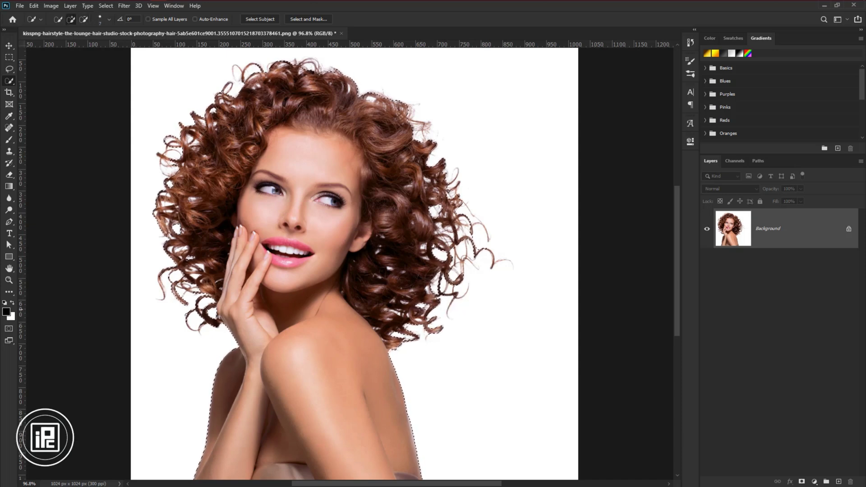
pyautogui.scroll(3, 485, 257)
pyautogui.scroll(-1, 477, 239)
pyautogui.scroll(2, 316, 203)
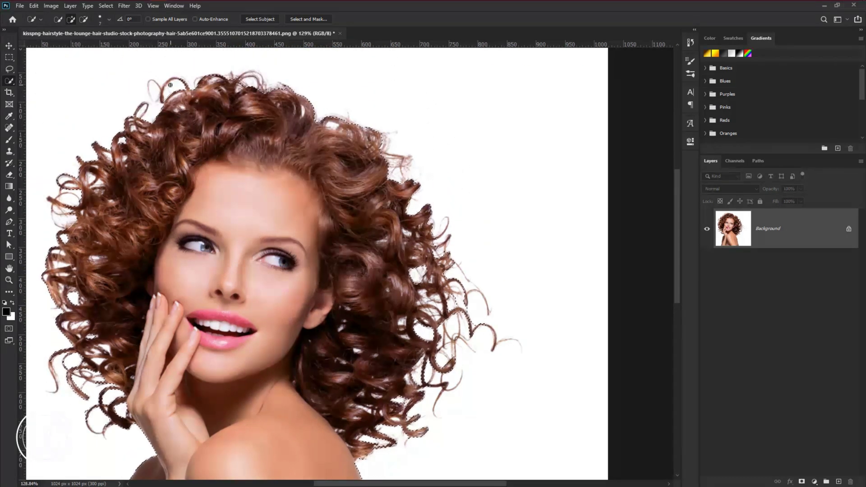
pyautogui.scroll(-1, 65, 180)
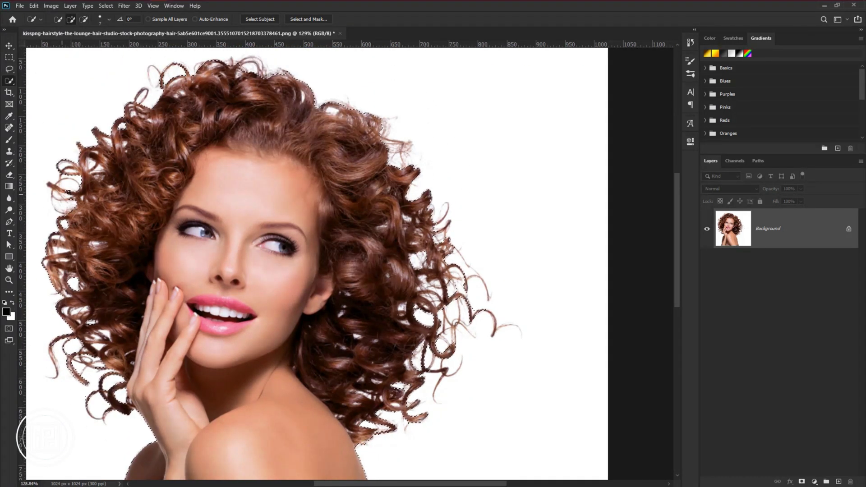
pyautogui.scroll(-2, 63, 184)
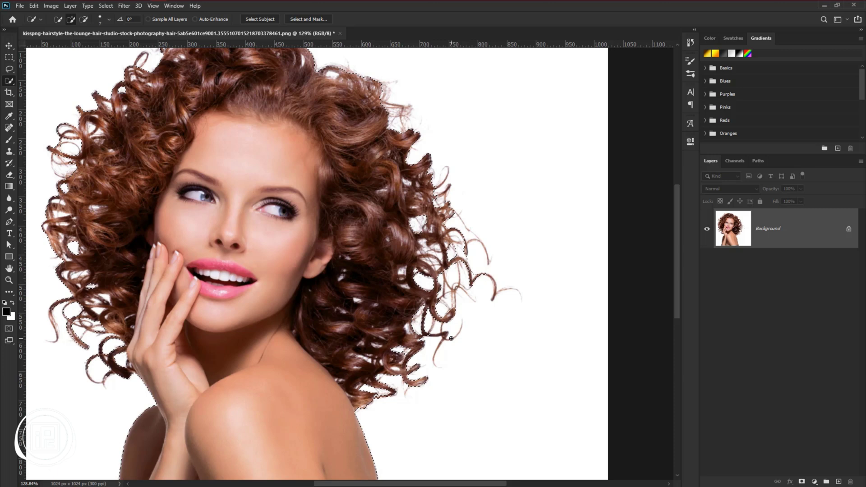
pyautogui.scroll(-2, 406, 192)
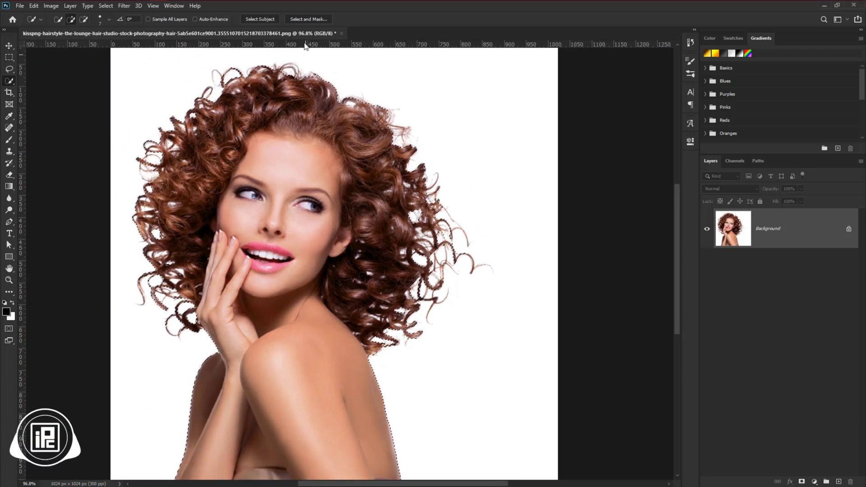
# Step: In Select and Mask, brush a smaller Refine Edge Brush over the curly hair edges
pyautogui.click(301, 21)
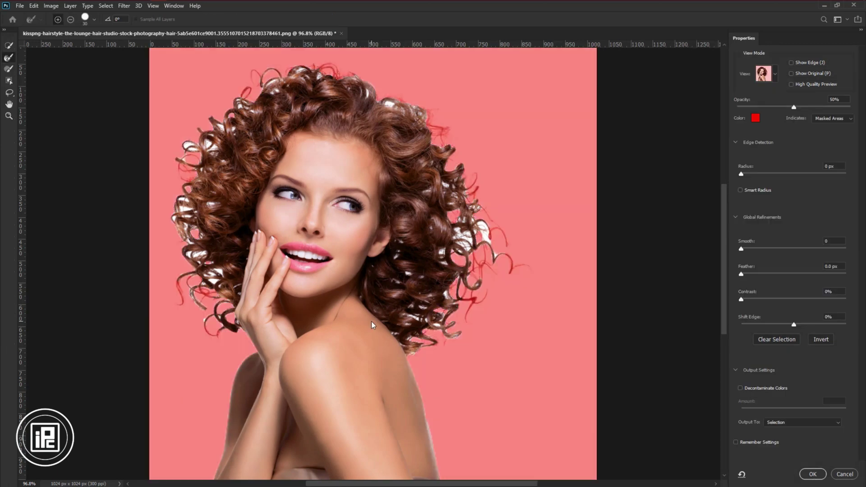
pyautogui.scroll(3, 308, 78)
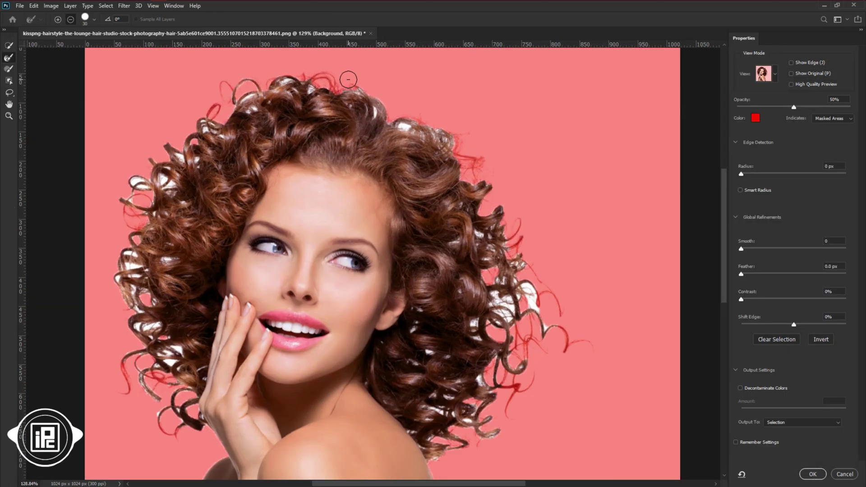
pyautogui.press('[')
pyautogui.press('[')
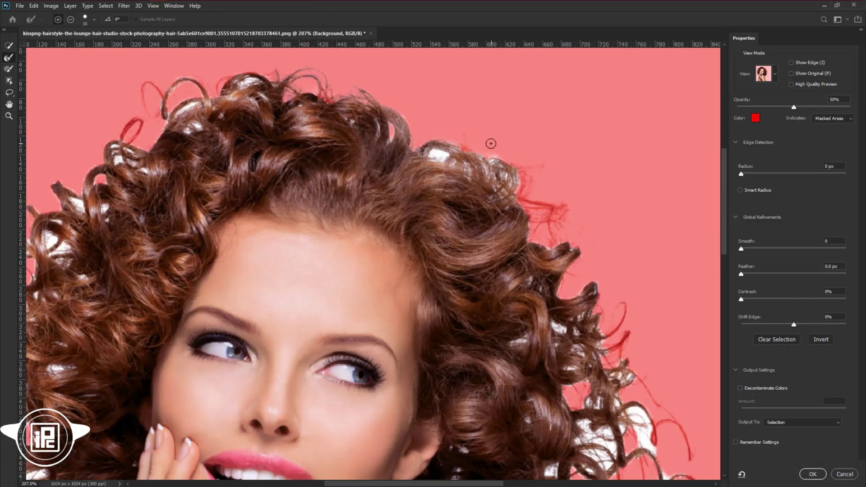
pyautogui.moveTo(446, 151); pyautogui.dragTo(324, 106)
pyautogui.moveTo(503, 293); pyautogui.dragTo(435, 230)
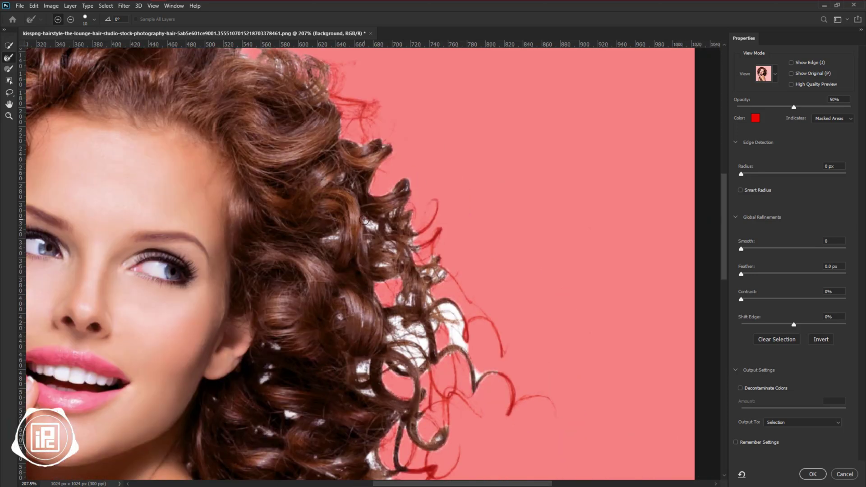
pyautogui.moveTo(448, 324)
pyautogui.mouseDown()
pyautogui.moveTo(381, 252)
pyautogui.moveTo(411, 297)
pyautogui.moveTo(327, 261)
pyautogui.moveTo(290, 296)
pyautogui.moveTo(302, 322)
pyautogui.moveTo(373, 236)
pyautogui.moveTo(323, 152)
pyautogui.moveTo(440, 341)
pyautogui.moveTo(487, 335)
pyautogui.mouseUp()
pyautogui.scroll(-2, 487, 335)
pyautogui.moveTo(366, 220); pyautogui.dragTo(417, 158)
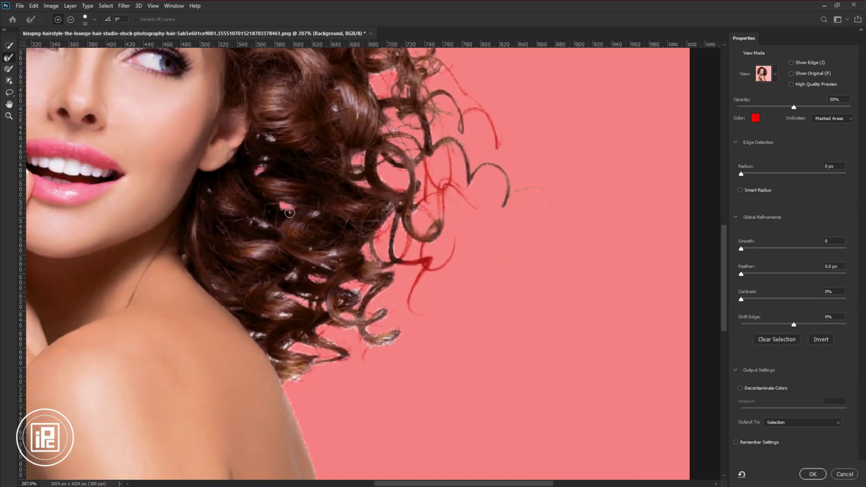
pyautogui.moveTo(320, 331); pyautogui.dragTo(298, 268)
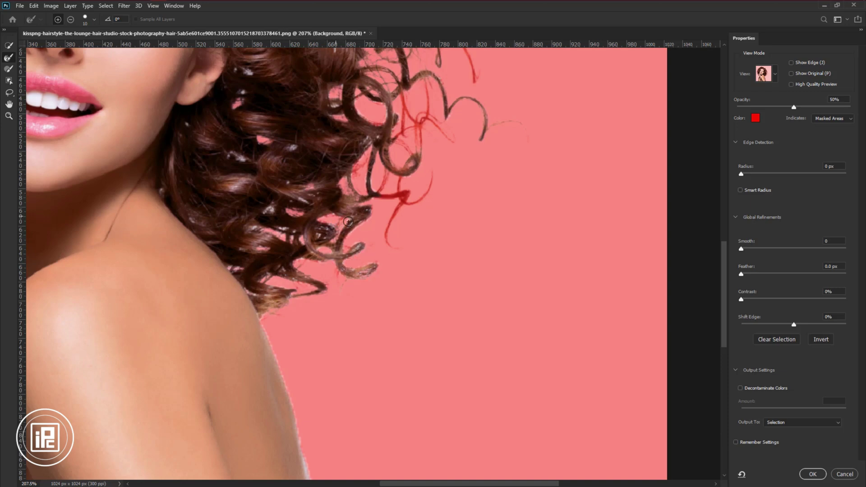
# Step: Set Contrast to 6% and output the refined selection to a Layer Mask
pyautogui.scroll(-3, 239, 188)
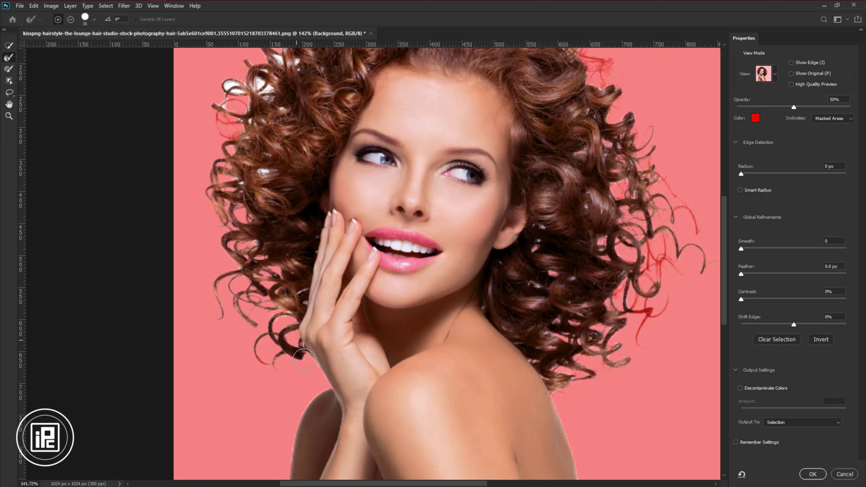
pyautogui.scroll(5, 220, 230)
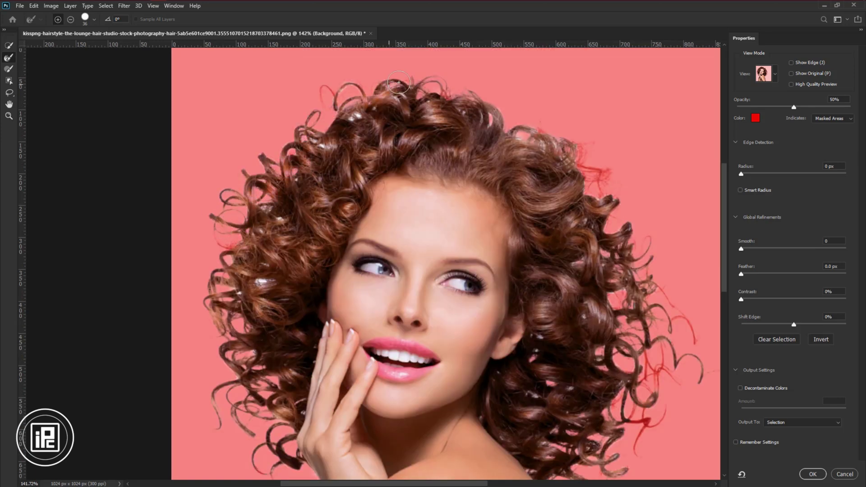
pyautogui.hscroll(3, 347, 163)
pyautogui.scroll(-2, 455, 140)
pyautogui.hscroll(2, 392, 258)
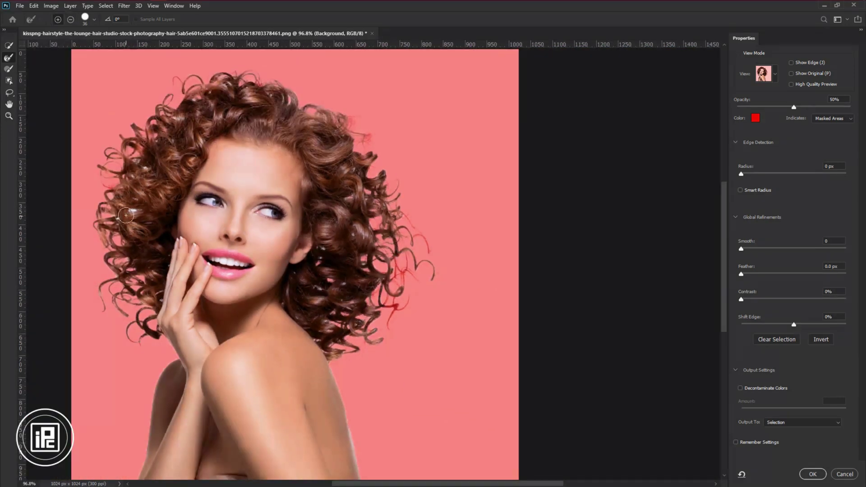
pyautogui.hscroll(-2, 392, 258)
pyautogui.scroll(-1, 465, 221)
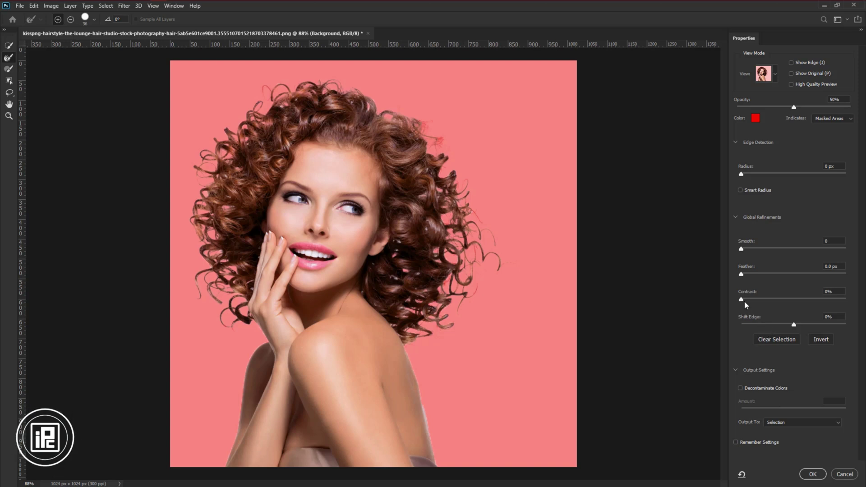
pyautogui.moveTo(744, 302); pyautogui.dragTo(748, 302)
pyautogui.click(801, 422)
pyautogui.click(784, 438)
pyautogui.click(808, 474)
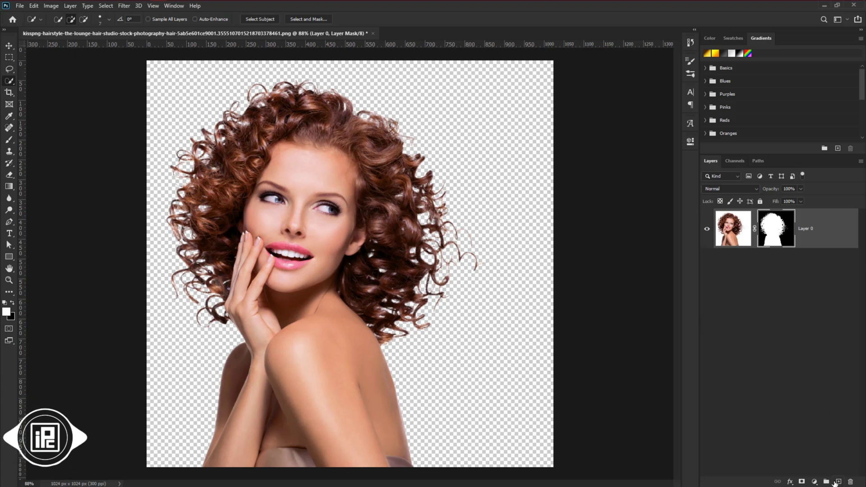
# Step: Add a new Layer 1 beneath Layer 0 and fill it with black
pyautogui.click(837, 481)
pyautogui.moveTo(802, 235); pyautogui.dragTo(802, 279)
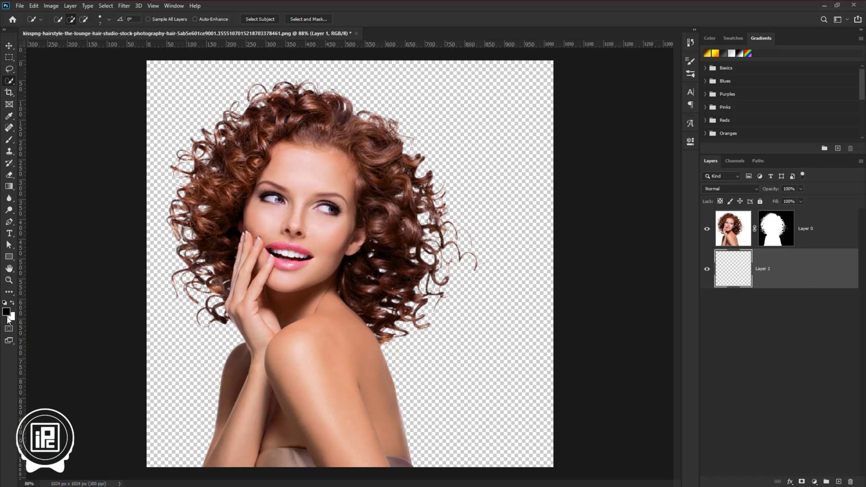
pyautogui.hotkey('alt', 'BackSpace')
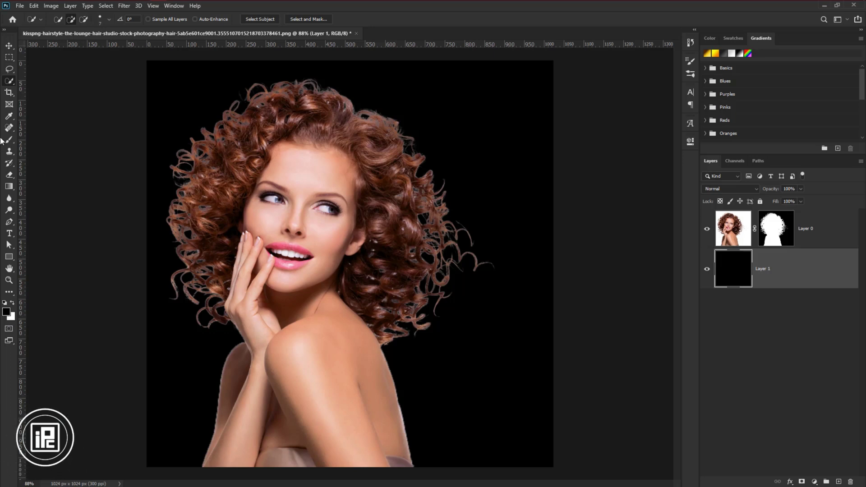
# Step: Apply Layer 0's mask permanently into the layer and remove the mask
pyautogui.click(9, 47)
pyautogui.click(740, 229)
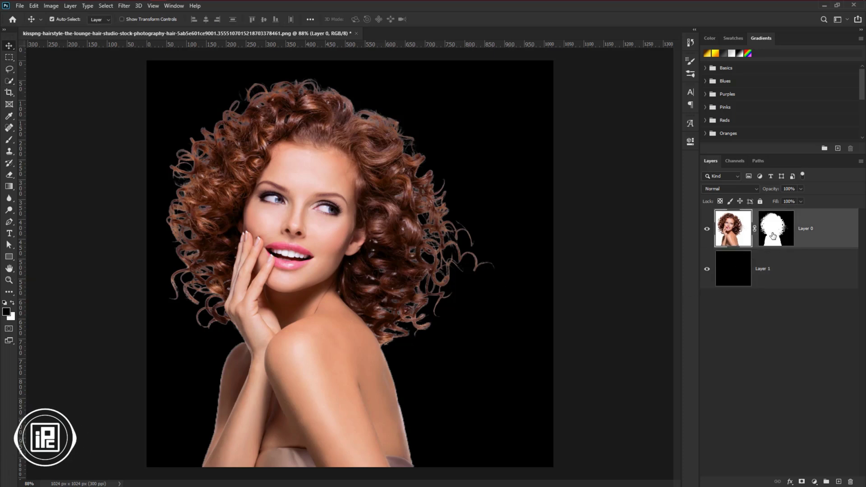
pyautogui.moveTo(773, 235); pyautogui.dragTo(851, 484)
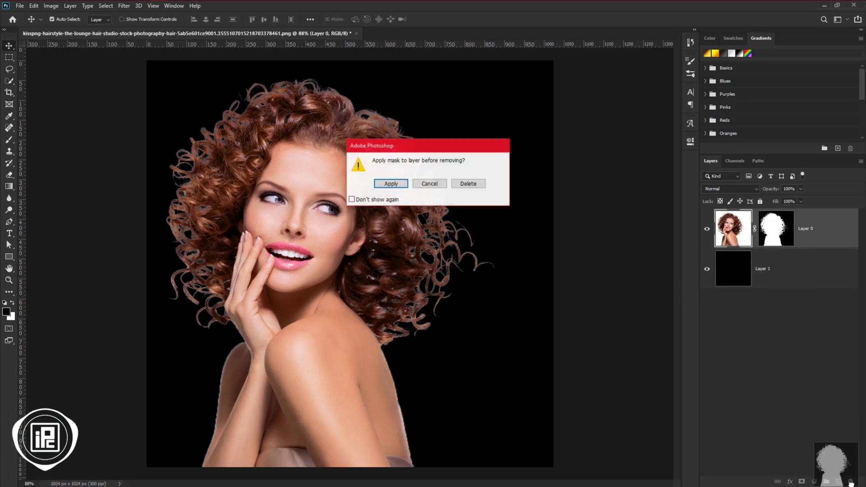
pyautogui.click(393, 189)
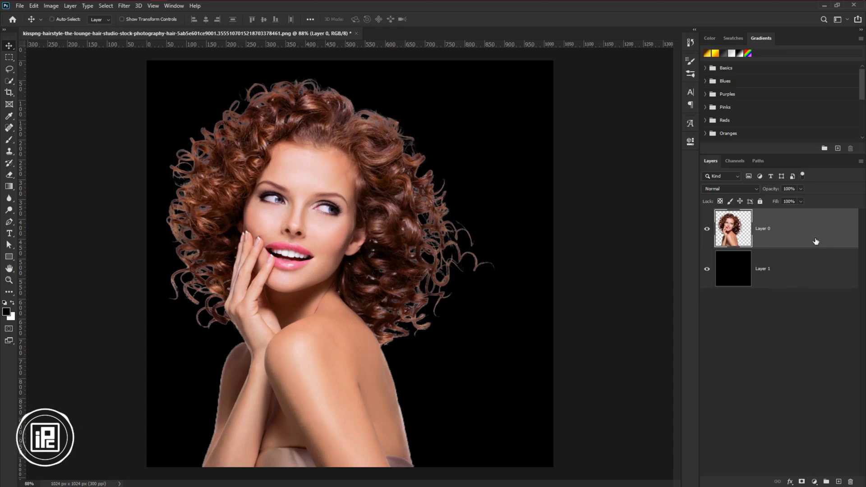
# Step: Duplicate Layer 0 and convert the copy to Black & White with Reds raised
pyautogui.hotkey('ctrl', 'j')
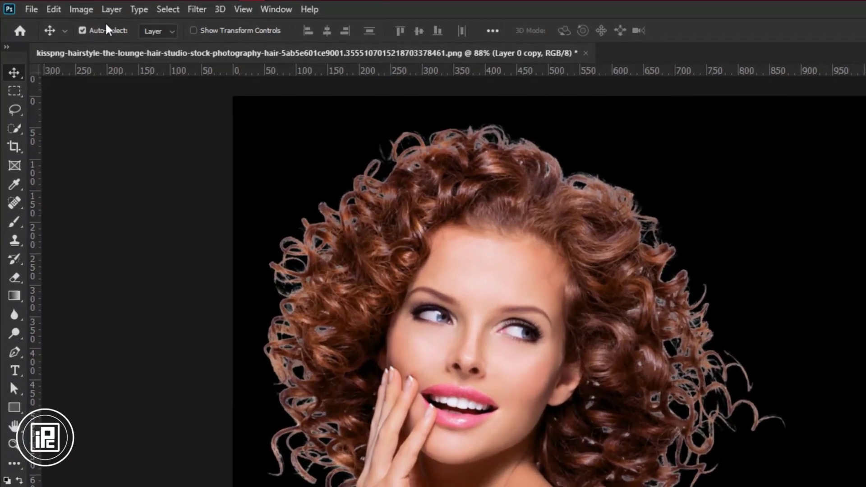
pyautogui.click(51, 6)
pyautogui.moveTo(105, 46)
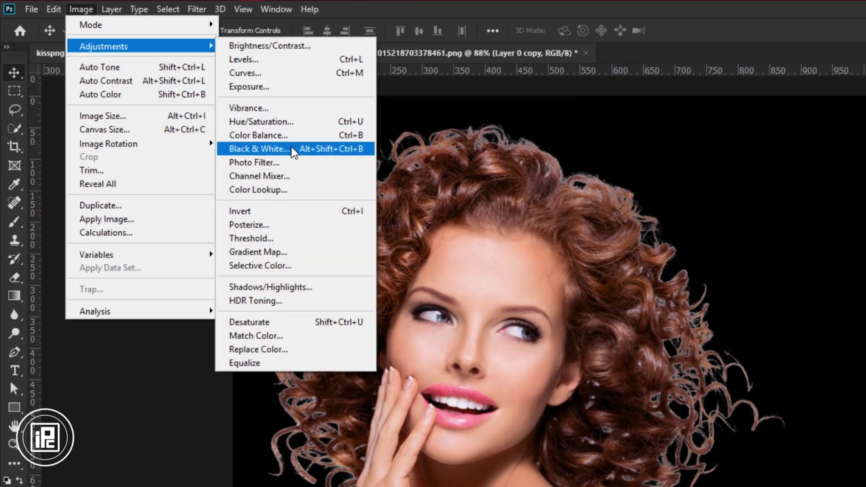
pyautogui.click(294, 152)
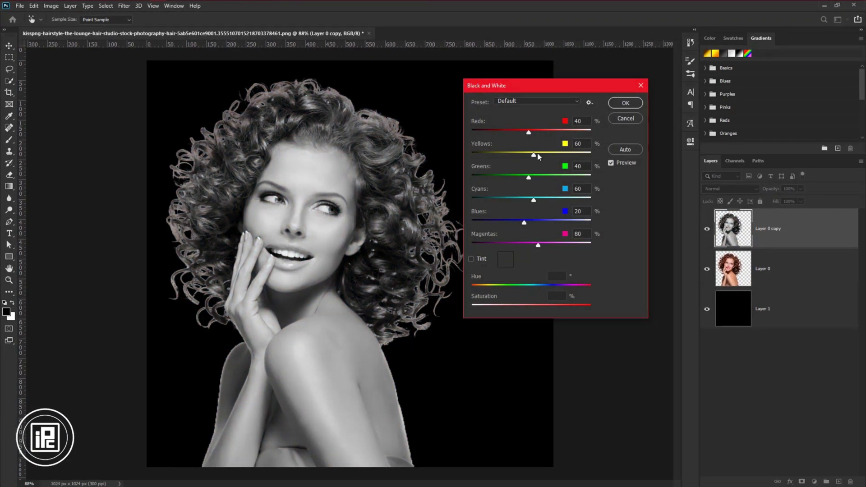
pyautogui.moveTo(530, 134); pyautogui.dragTo(528, 156)
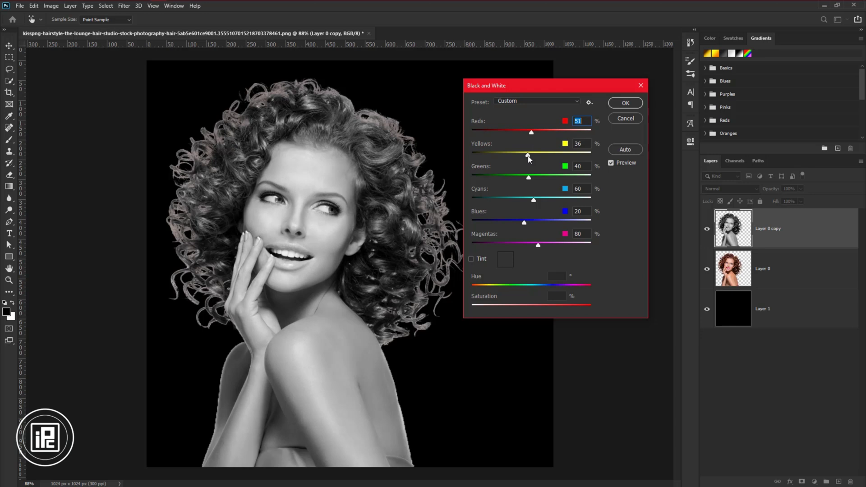
pyautogui.click(625, 104)
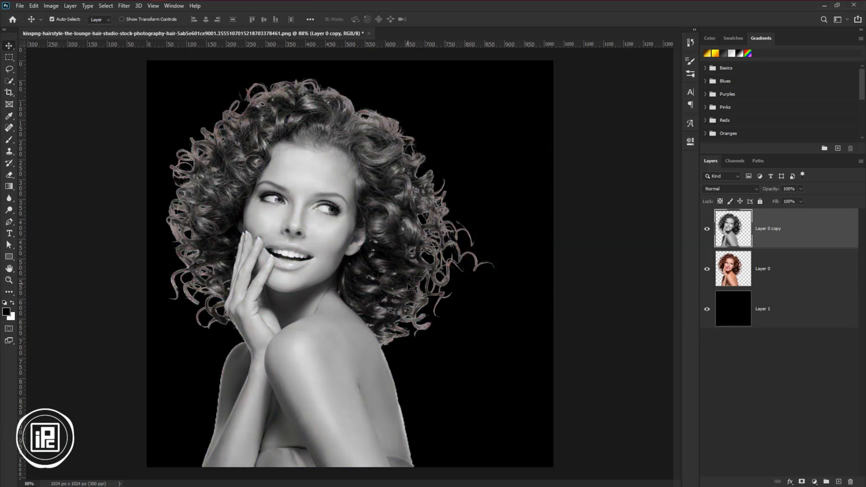
# Step: Duplicate the grayscale copy, hide Layer 0, and set the top copy to Difference
pyautogui.hotkey('ctrl', 'j')
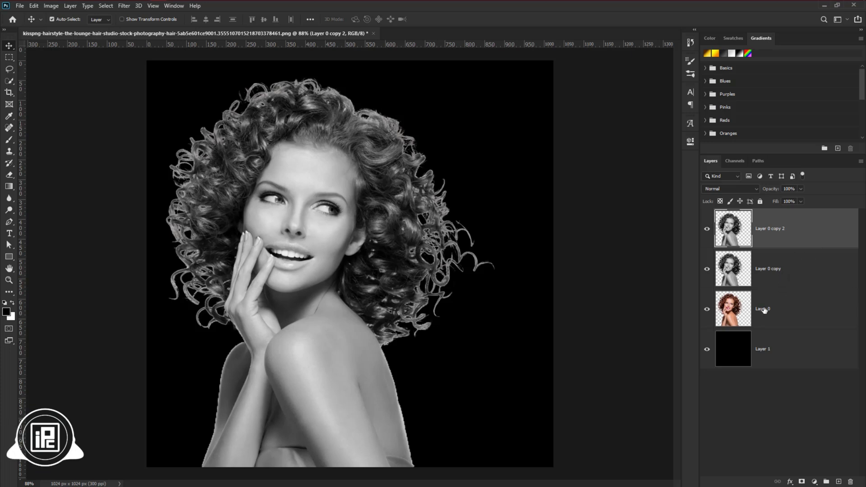
pyautogui.click(772, 311)
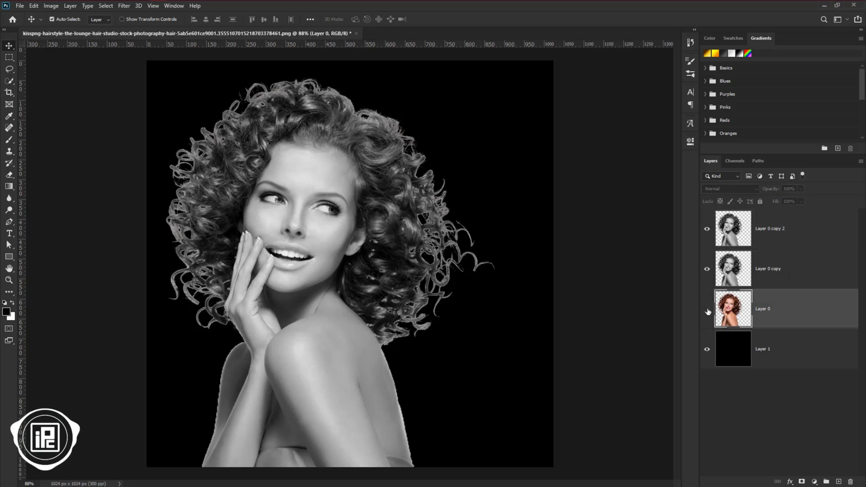
pyautogui.click(809, 237)
pyautogui.click(722, 188)
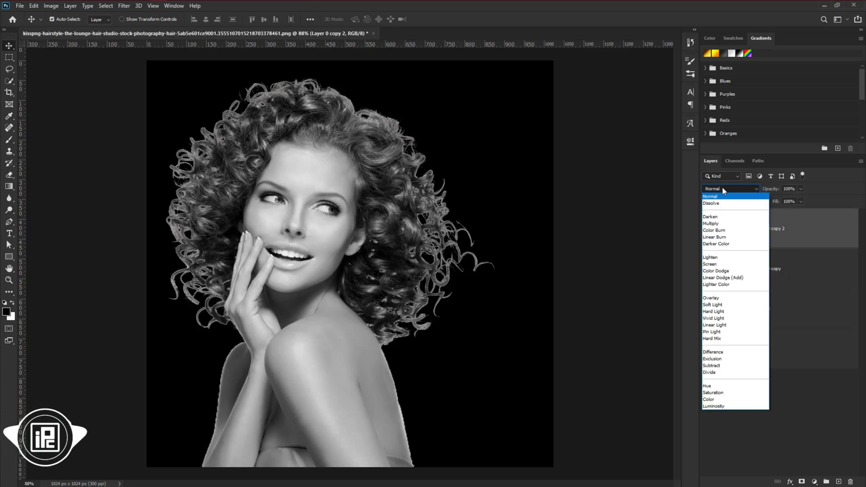
pyautogui.click(712, 354)
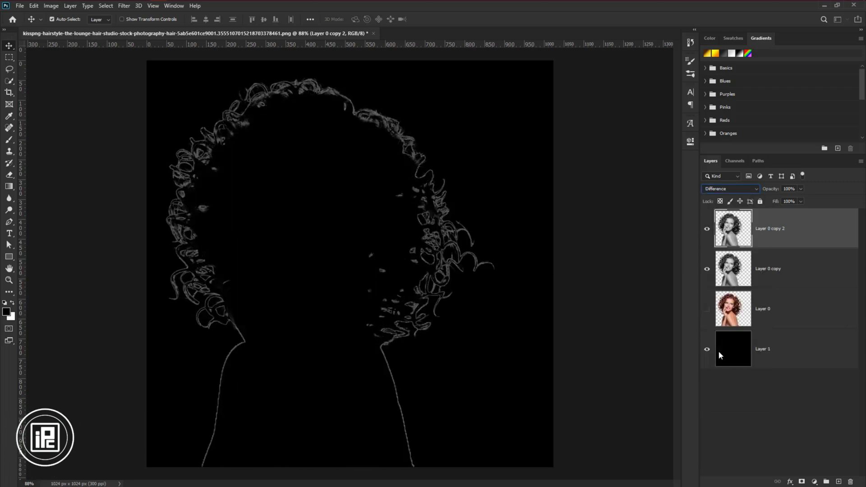
# Step: Invert the top copy and merge it with Layer 0 copy
pyautogui.click(53, 8)
pyautogui.moveTo(74, 30)
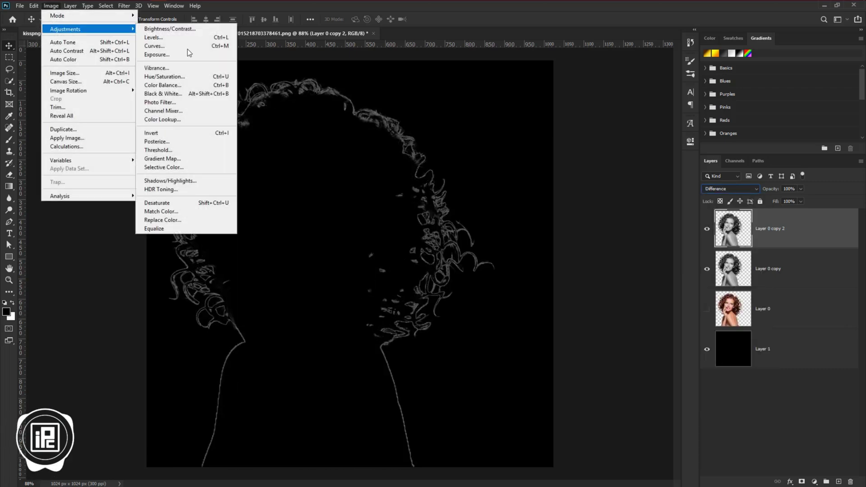
pyautogui.click(194, 134)
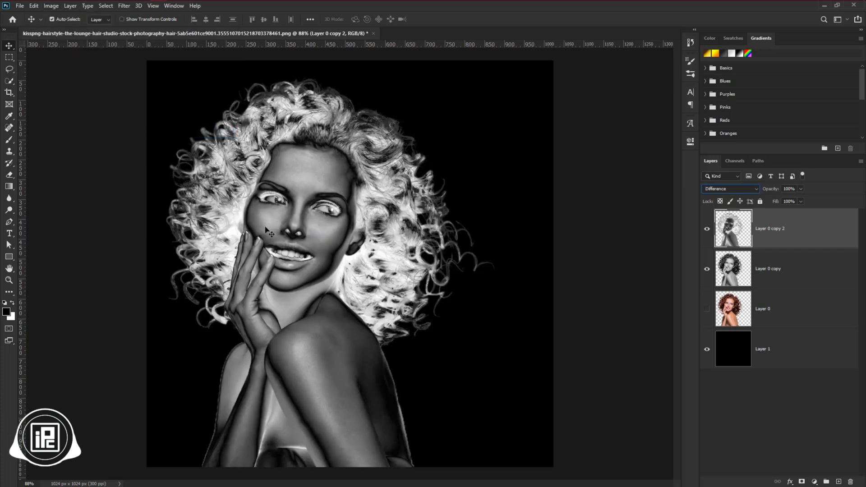
pyautogui.keyDown('shift'); pyautogui.click(797, 276); pyautogui.keyUp('shift')
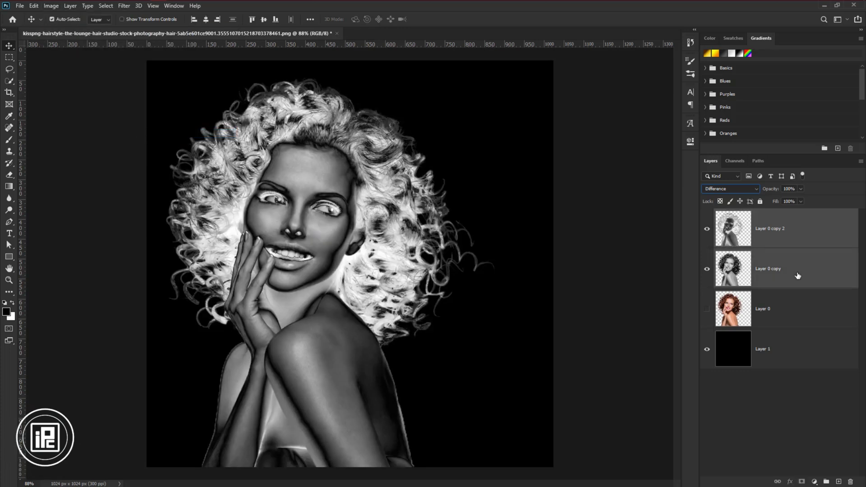
pyautogui.rightClick(798, 253)
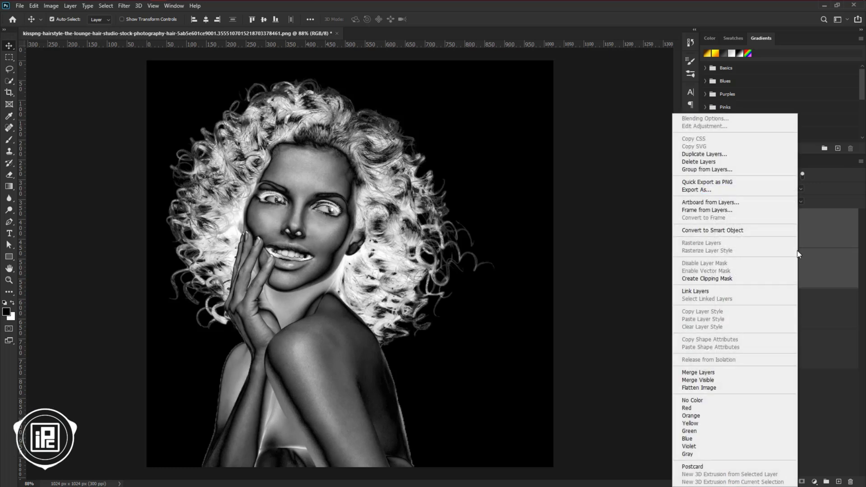
pyautogui.click(702, 373)
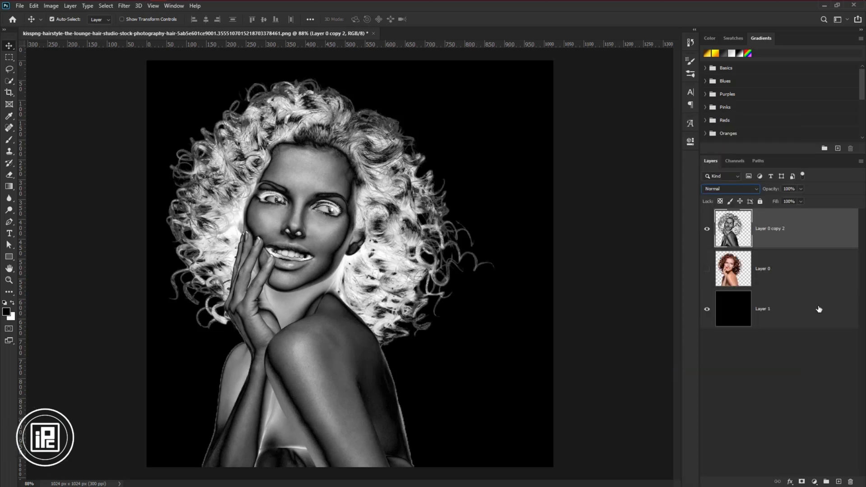
# Step: Make Layer 0 copy 3 in Difference mode, invert it, and select it with copy 2
pyautogui.hotkey('ctrl', 'j')
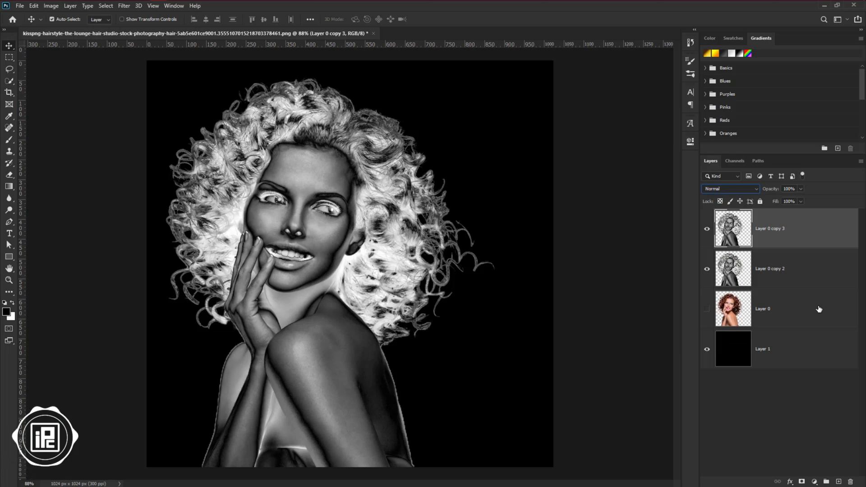
pyautogui.click(726, 188)
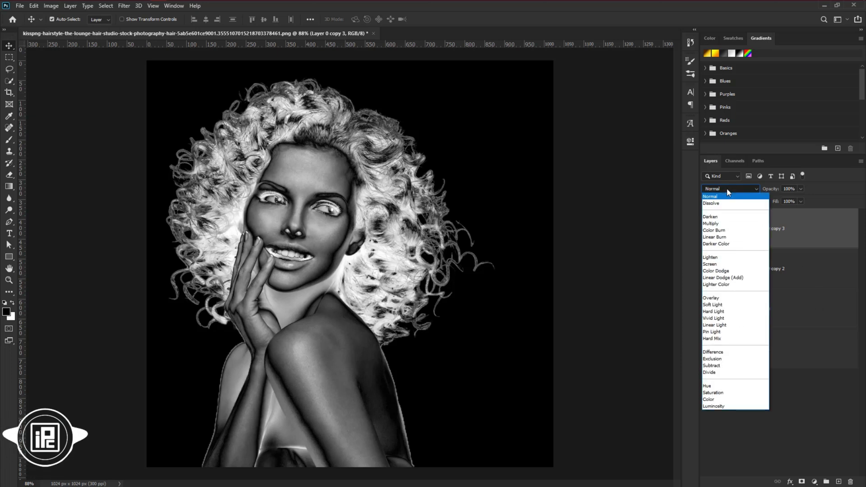
pyautogui.click(712, 352)
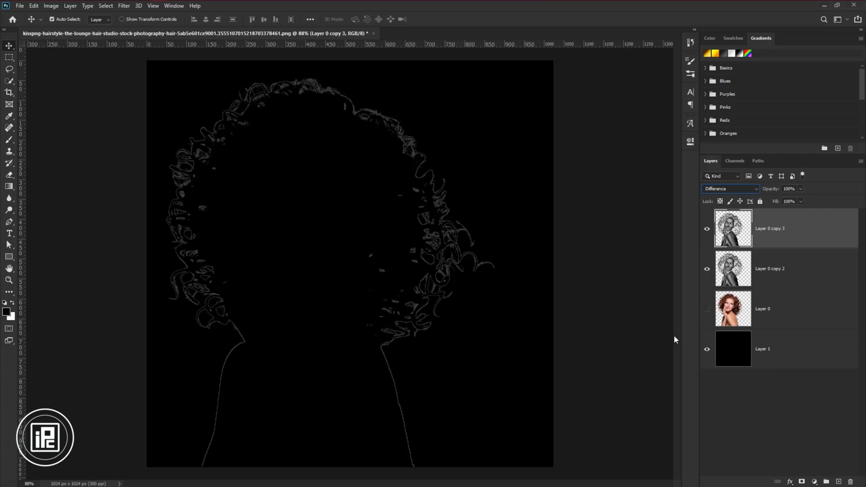
pyautogui.click(52, 6)
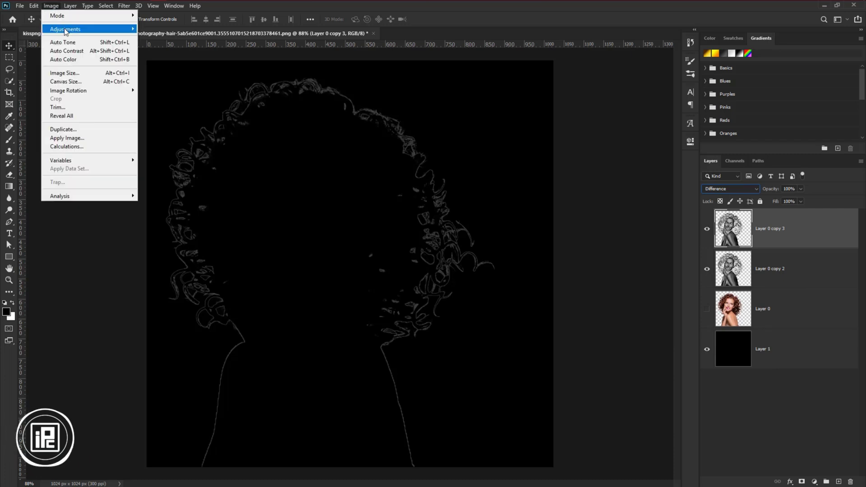
pyautogui.moveTo(65, 31)
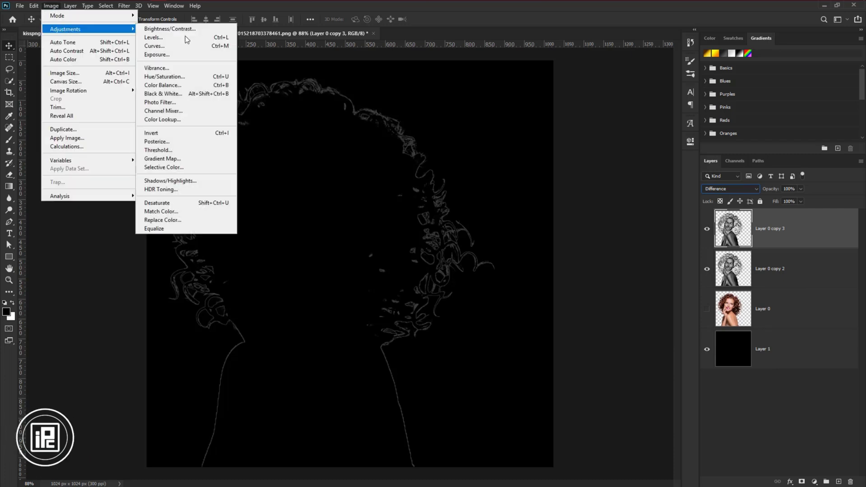
pyautogui.click(174, 134)
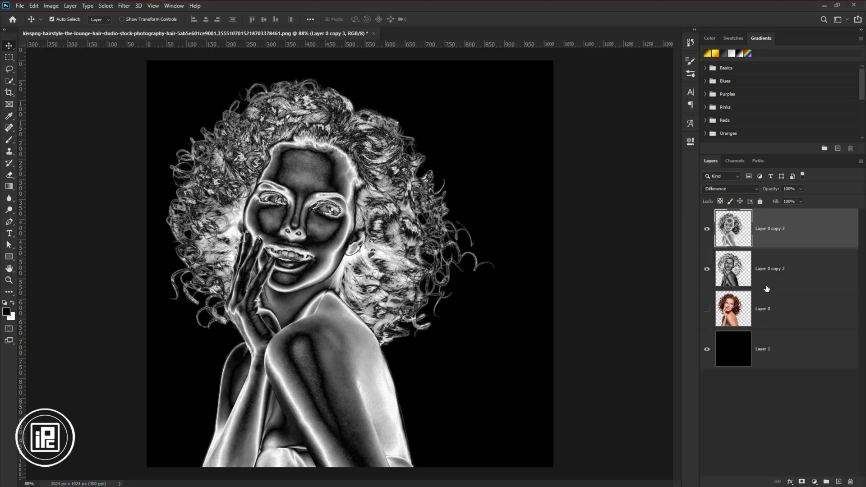
pyautogui.keyDown('shift'); pyautogui.click(789, 280); pyautogui.keyUp('shift')
# Step: Convert Layer 0 copy 2 and copy 3 into one smart object and add a Gradient Map
pyautogui.rightClick(809, 255)
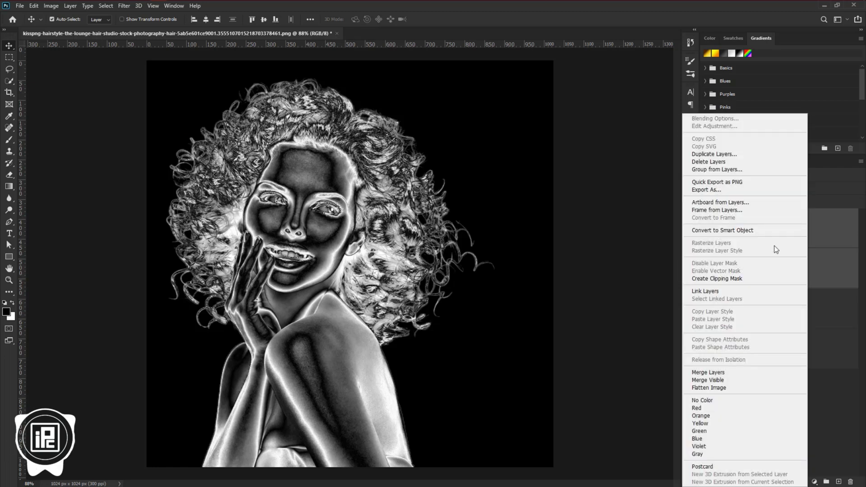
pyautogui.click(775, 230)
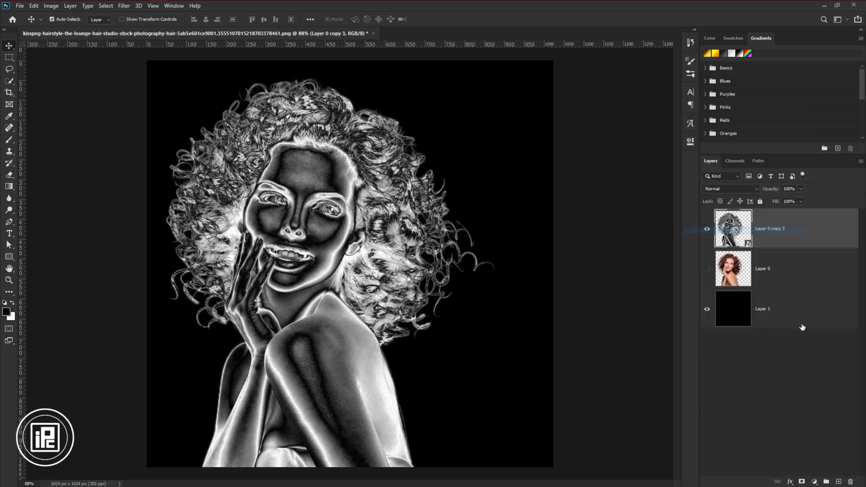
pyautogui.click(815, 483)
pyautogui.click(815, 471)
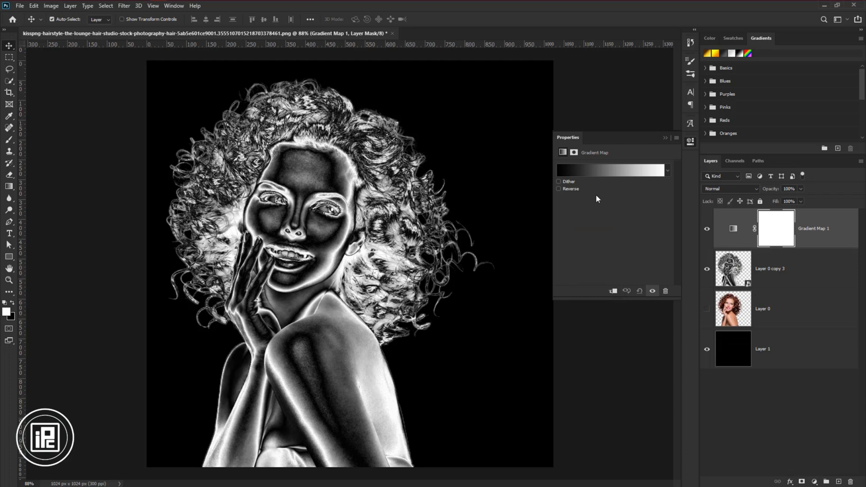
# Step: Pick the gold preset in Gradient Map 1's Gradient Editor
pyautogui.click(608, 172)
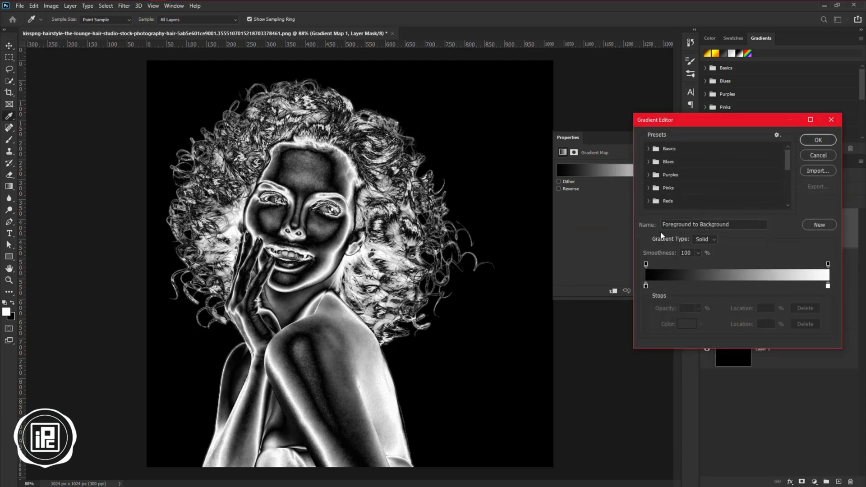
pyautogui.scroll(-4, 684, 188)
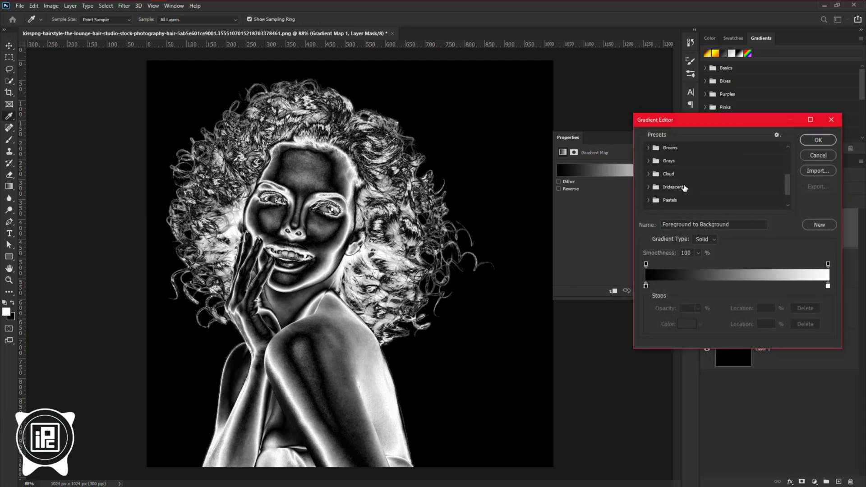
pyautogui.scroll(-2, 684, 187)
pyautogui.click(738, 204)
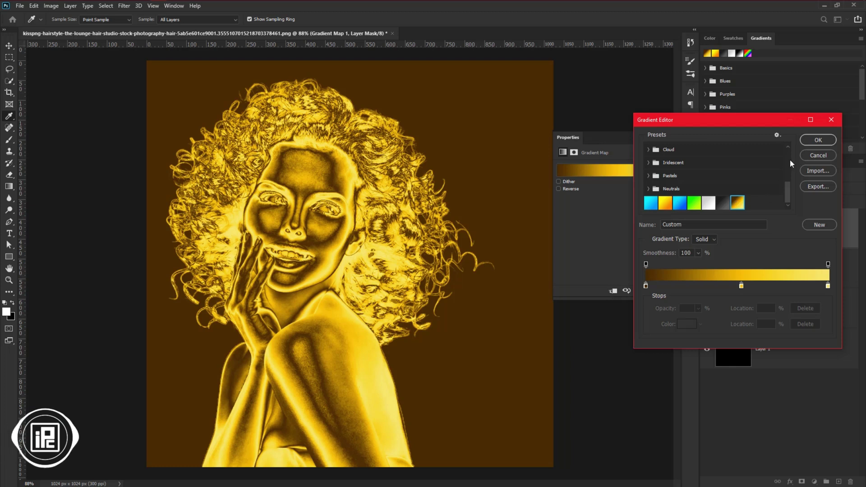
pyautogui.click(819, 141)
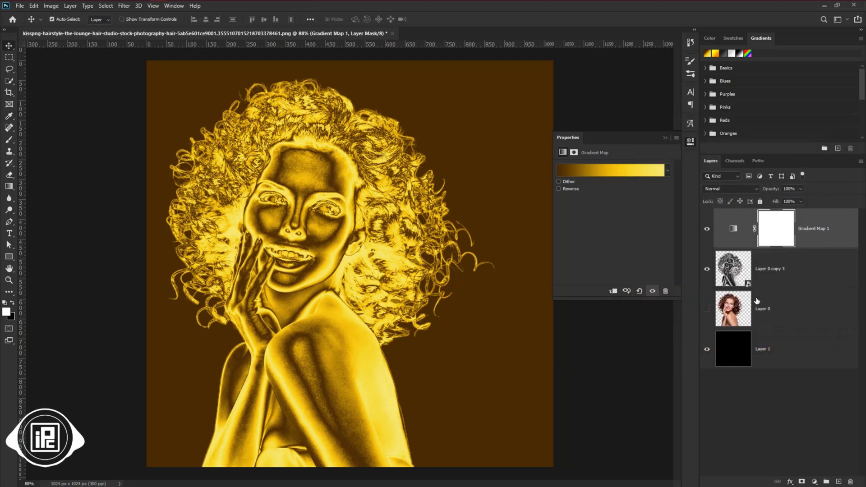
# Step: Clip Gradient Map 1 to Layer 0 copy 3 and convert both into one smart object
pyautogui.keyDown('alt'); pyautogui.click(752, 249); pyautogui.keyUp('alt')
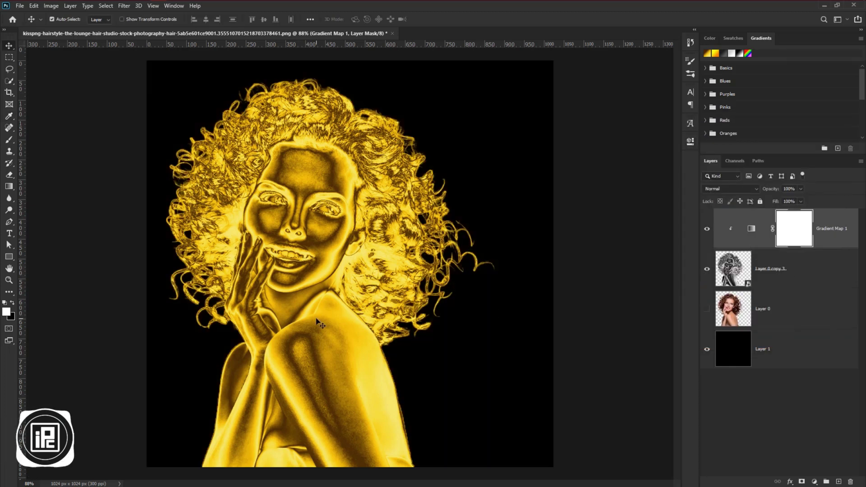
pyautogui.keyDown('shift'); pyautogui.click(816, 280); pyautogui.keyUp('shift')
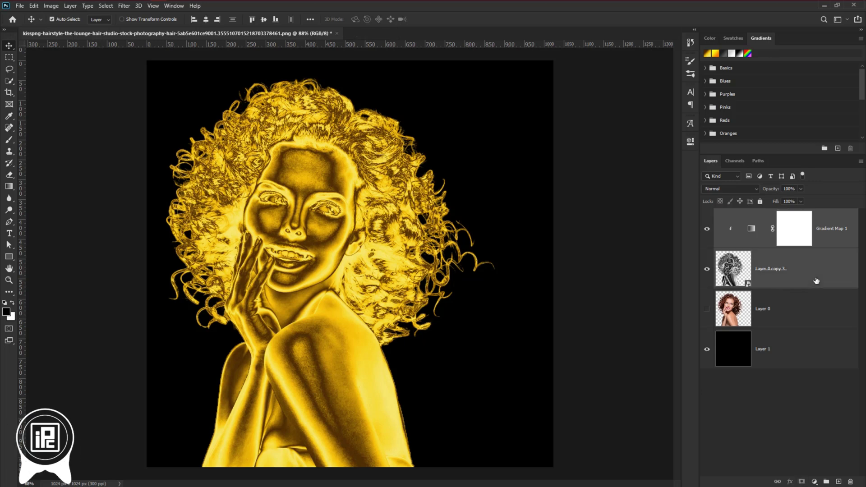
pyautogui.rightClick(816, 280)
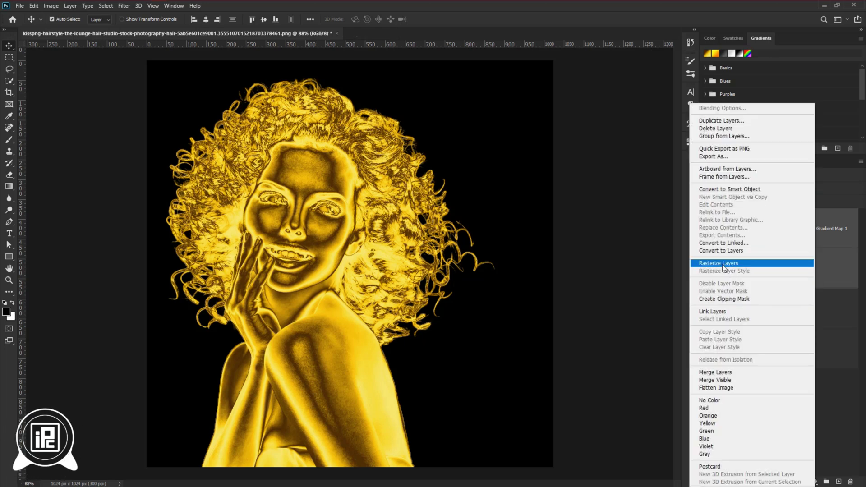
pyautogui.click(729, 189)
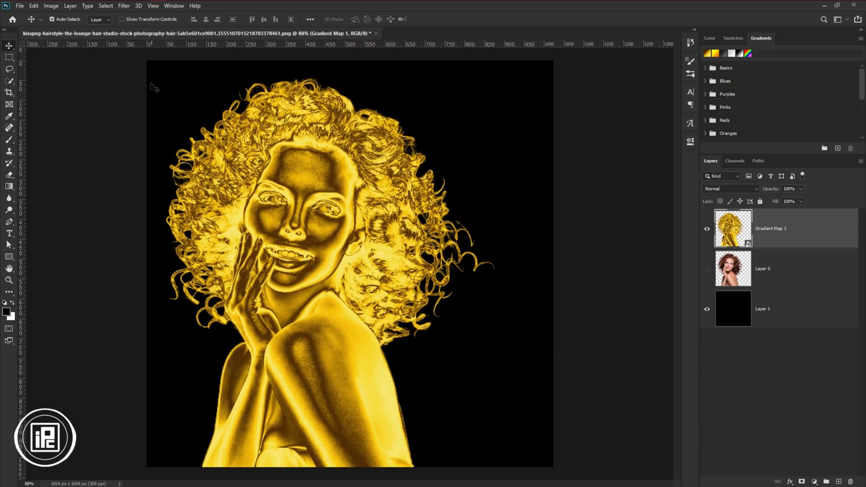
# Step: Apply Filter > Stylize > Oil Paint with Stylization 3.0 and Bristle Detail 10.0
pyautogui.click(124, 6)
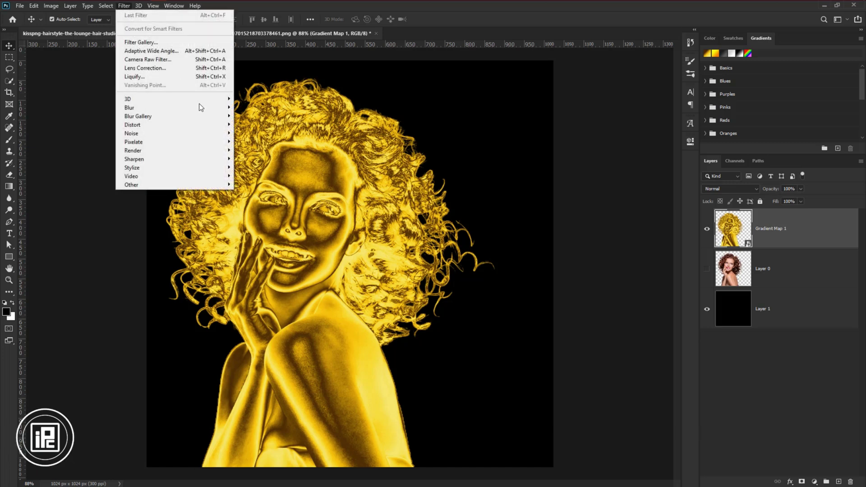
pyautogui.moveTo(176, 174)
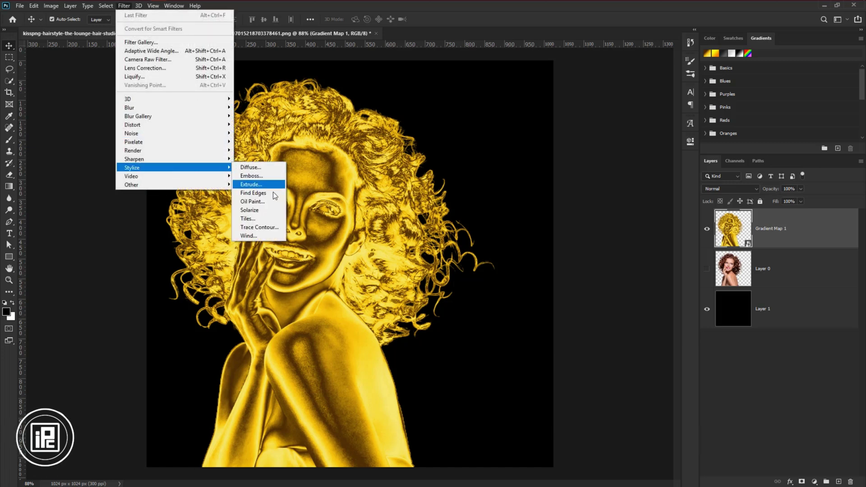
pyautogui.click(251, 201)
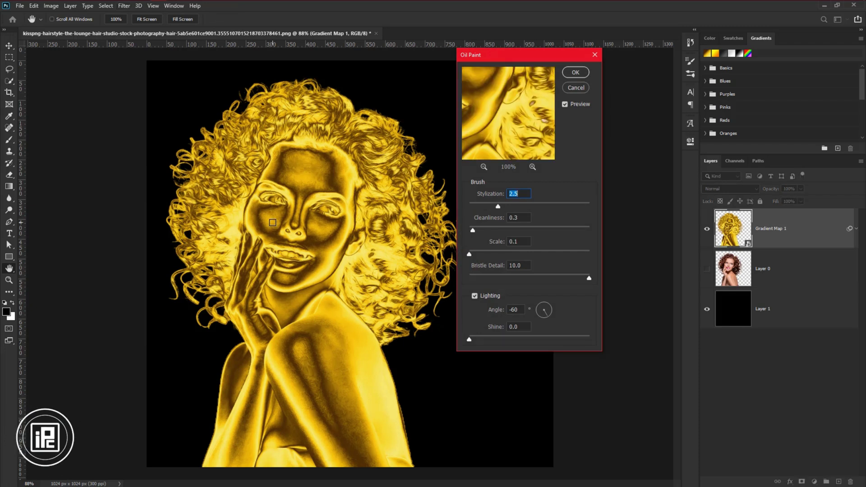
pyautogui.moveTo(581, 279); pyautogui.dragTo(471, 280)
pyautogui.hotkey('shift', 'Up')
pyautogui.moveTo(499, 207); pyautogui.dragTo(505, 207)
pyautogui.click(577, 73)
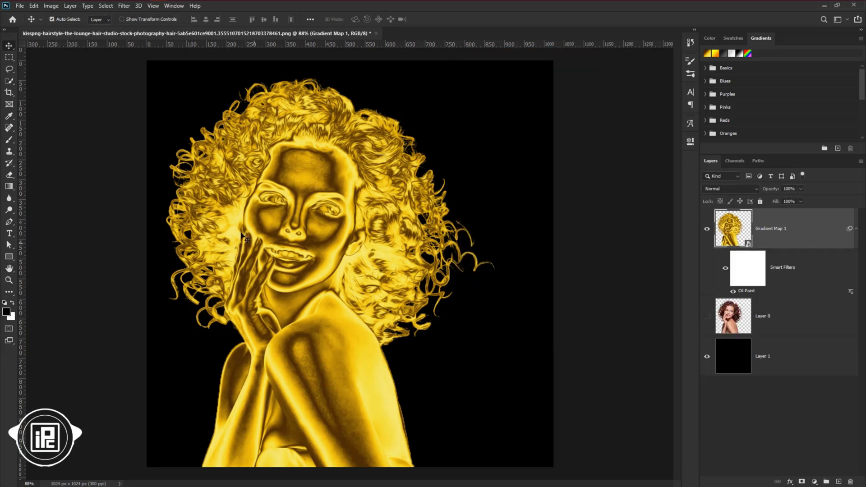
# Step: Apply a Surface Blur smart filter with Radius 24 and Threshold 10 to the gold layer
pyautogui.click(126, 9)
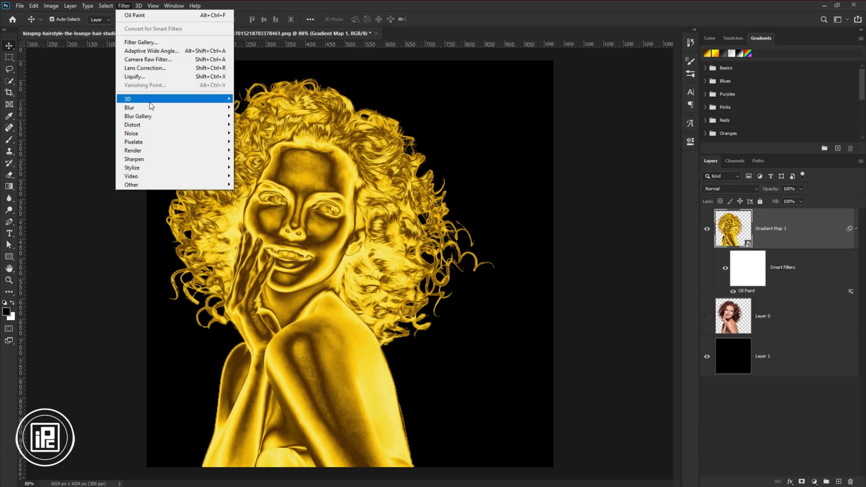
pyautogui.moveTo(228, 108)
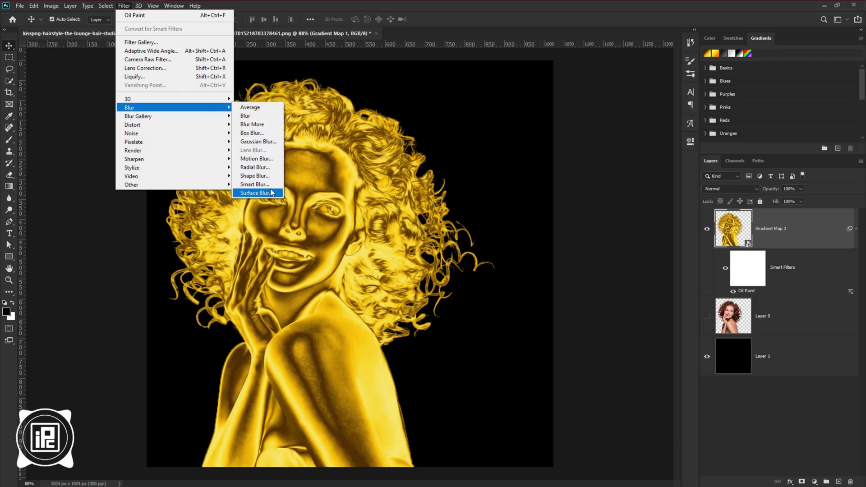
pyautogui.click(256, 193)
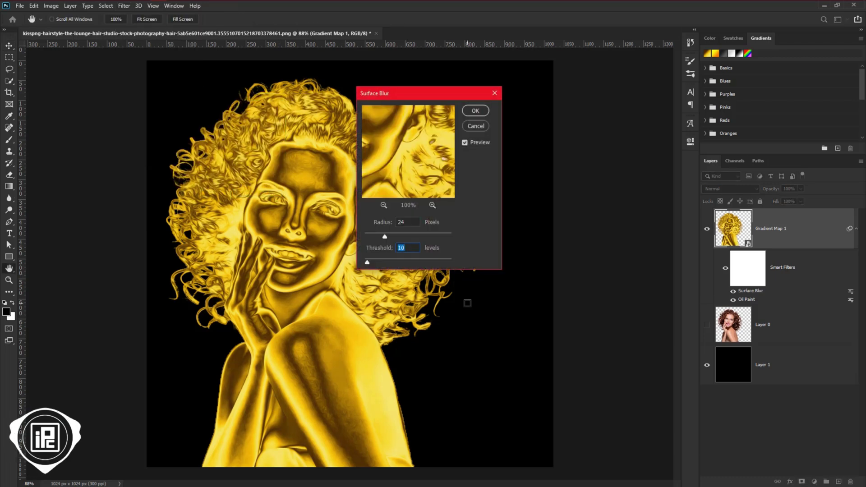
pyautogui.moveTo(392, 161); pyautogui.dragTo(429, 164)
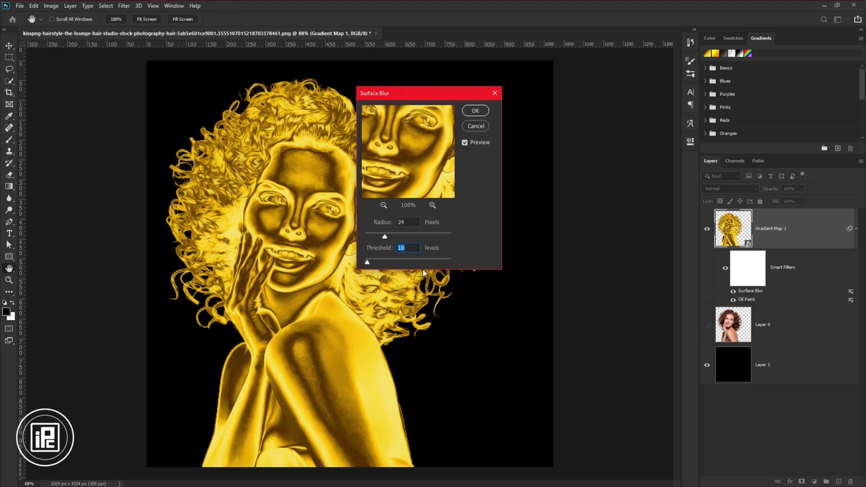
pyautogui.click(475, 111)
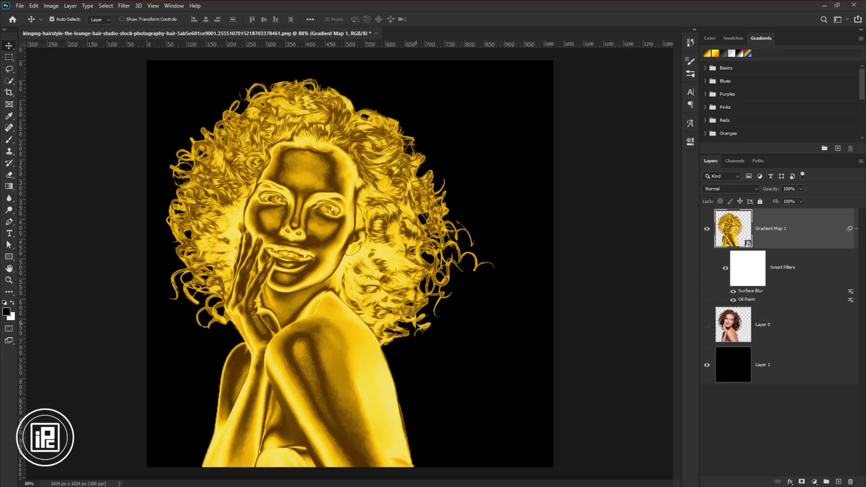
# Step: Add a Filter Gallery Plastic Wrap effect with Highlight Strength raised to 8
pyautogui.click(125, 6)
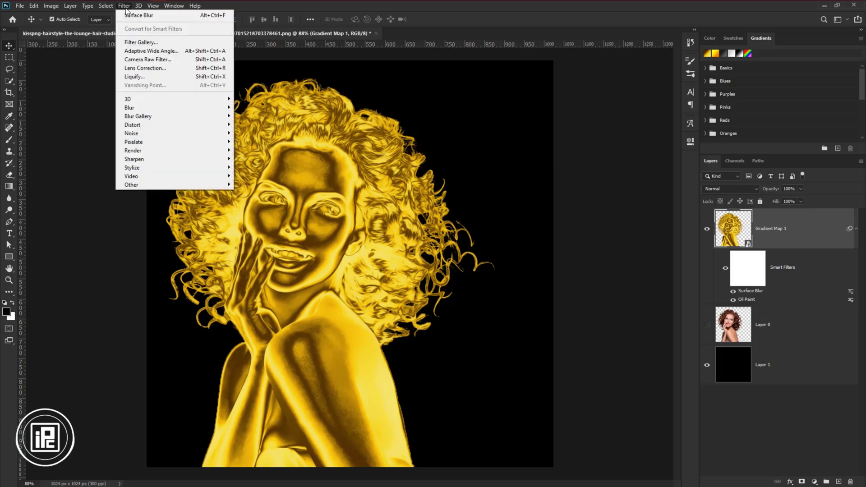
pyautogui.click(146, 43)
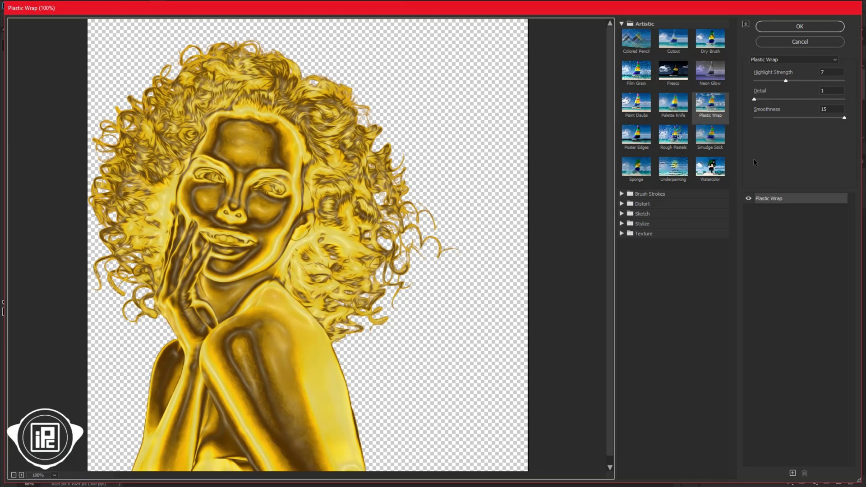
pyautogui.moveTo(785, 81); pyautogui.dragTo(789, 81)
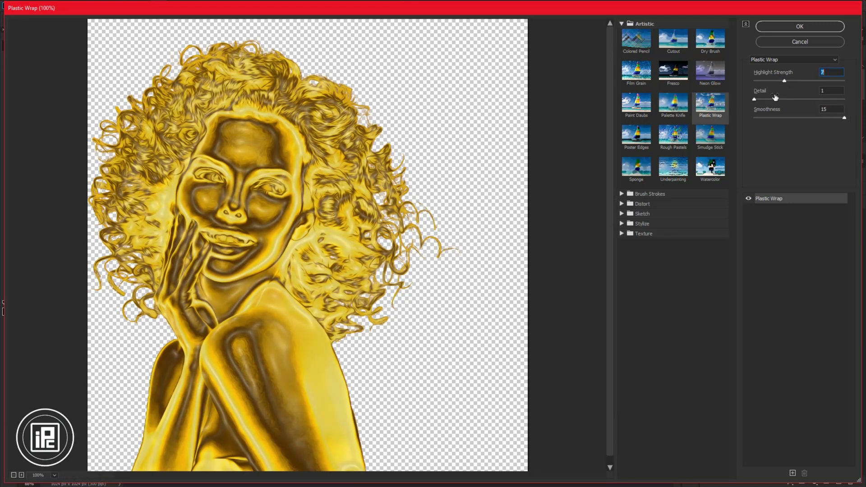
pyautogui.click(800, 26)
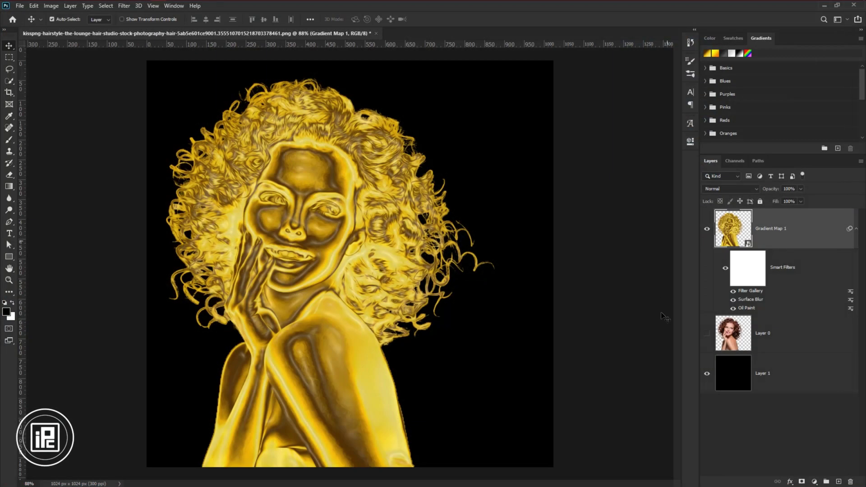
# Step: Set the Filter Gallery smart filter's blending to Color Dodge at 14% opacity
pyautogui.doubleClick(850, 292)
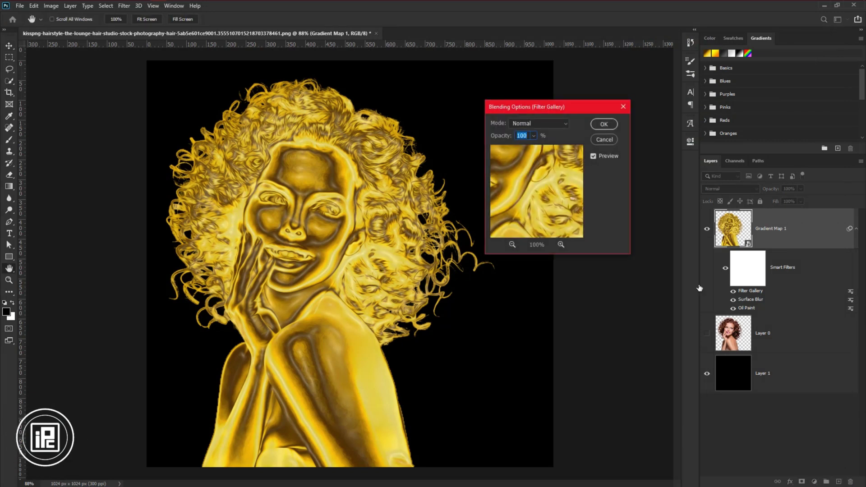
pyautogui.click(564, 128)
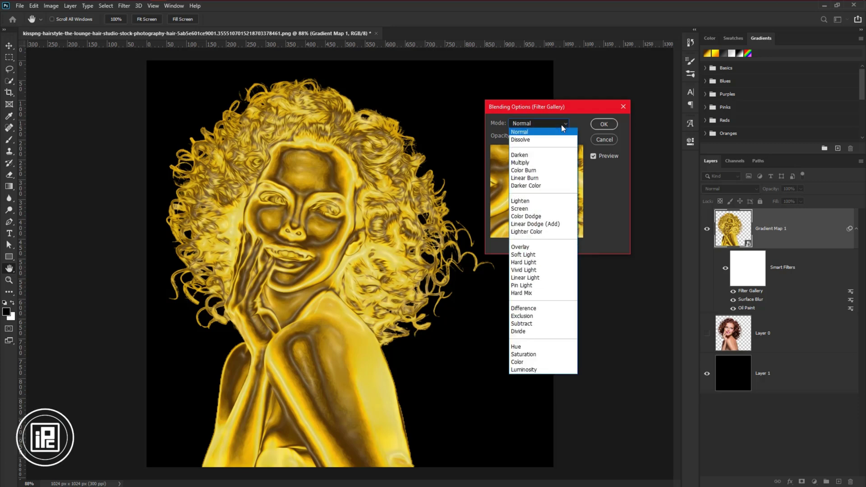
pyautogui.click(525, 216)
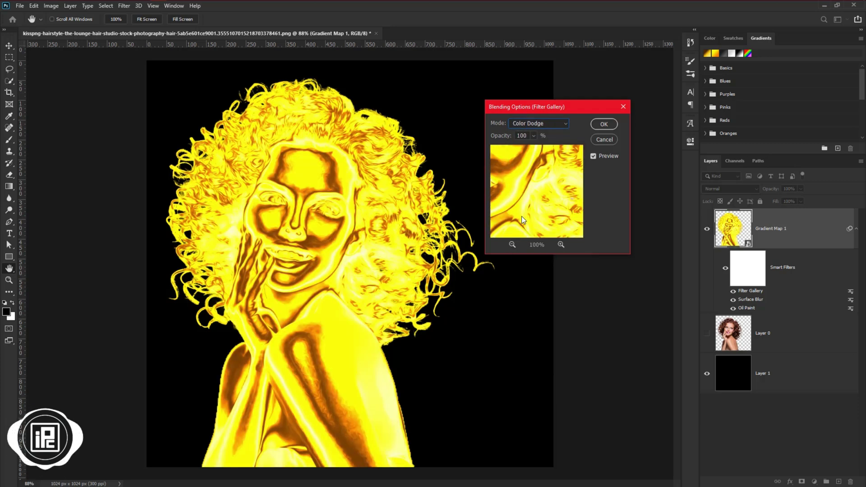
pyautogui.click(534, 136)
pyautogui.moveTo(535, 146); pyautogui.dragTo(499, 149)
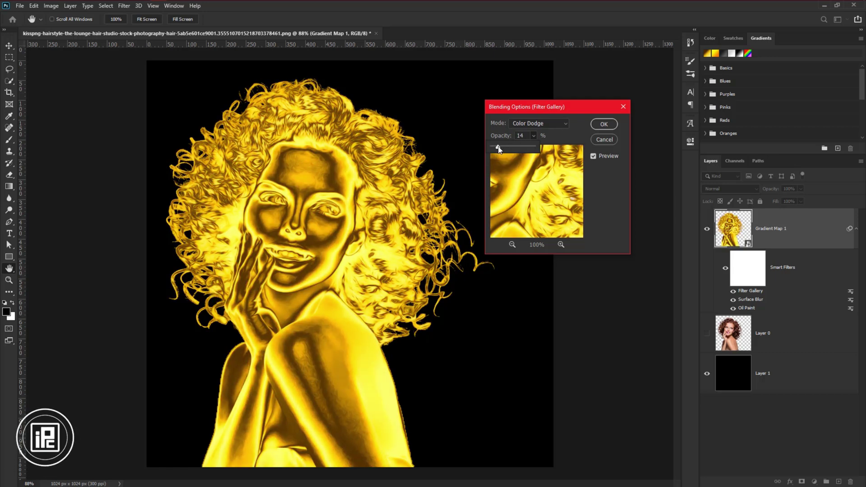
pyautogui.click(604, 124)
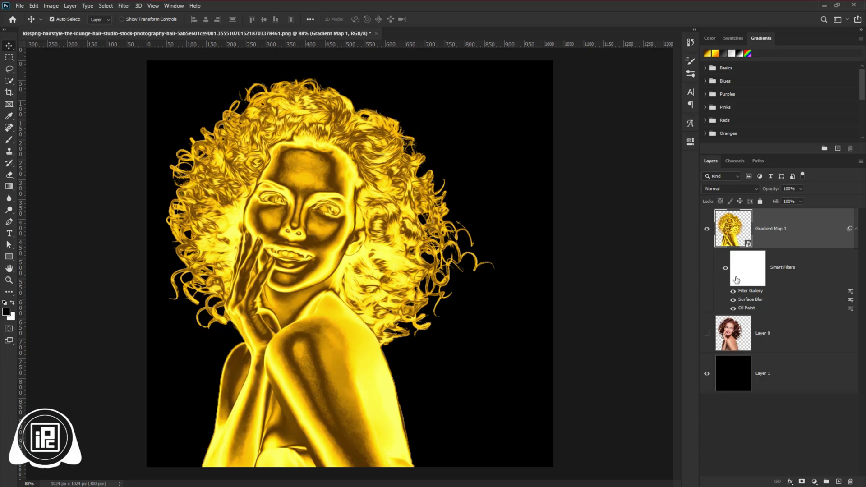
# Step: Extend the canvas to the left and top with the Crop tool to 1117 x 1072 px
pyautogui.click(857, 230)
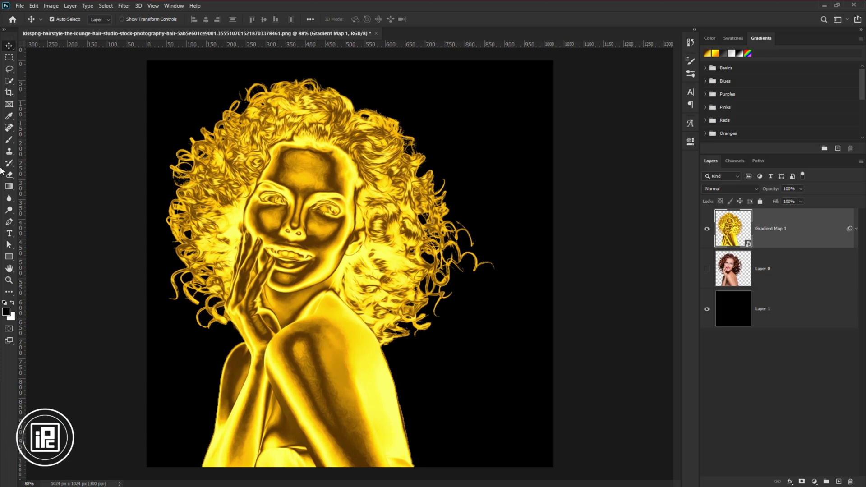
pyautogui.click(11, 92)
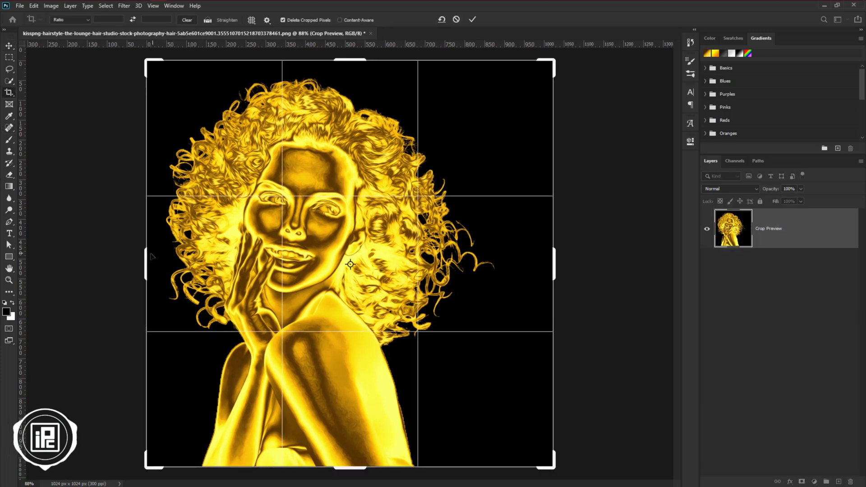
pyautogui.moveTo(146, 253); pyautogui.dragTo(127, 253)
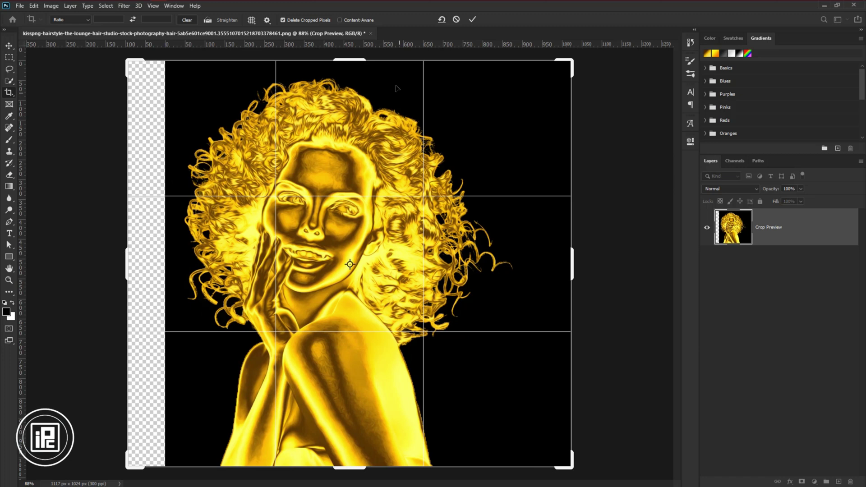
pyautogui.moveTo(341, 60); pyautogui.dragTo(341, 49)
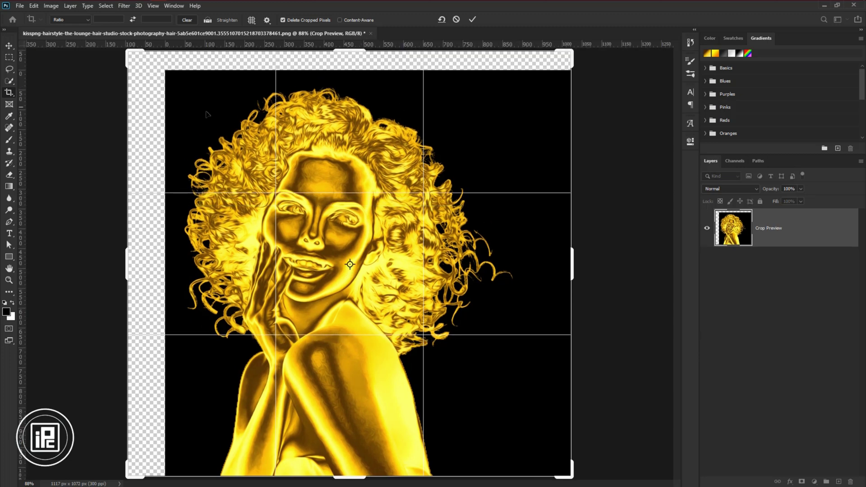
pyautogui.press('Return')
pyautogui.press('v')
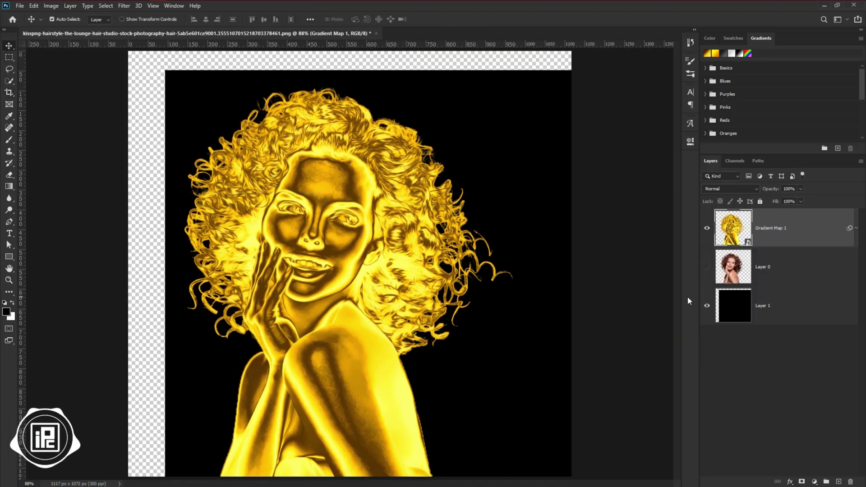
# Step: Make white the foreground colour and convert the black Layer 1 into the Background layer
pyautogui.click(773, 310)
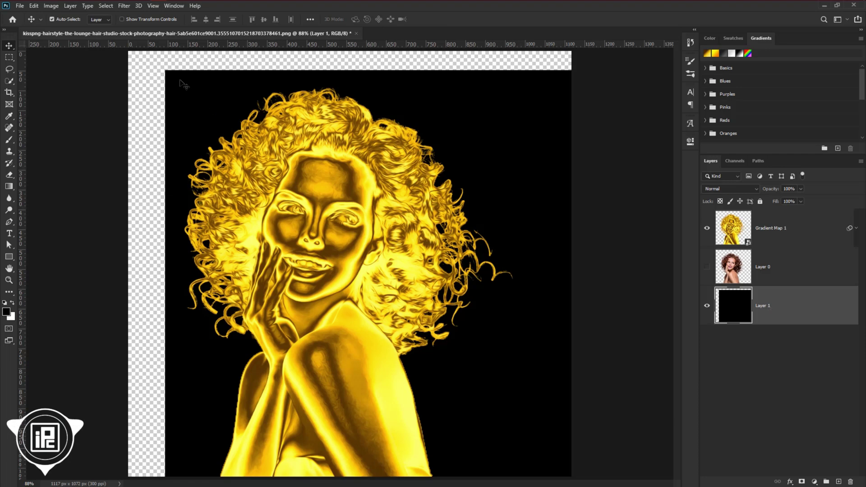
pyautogui.click(70, 6)
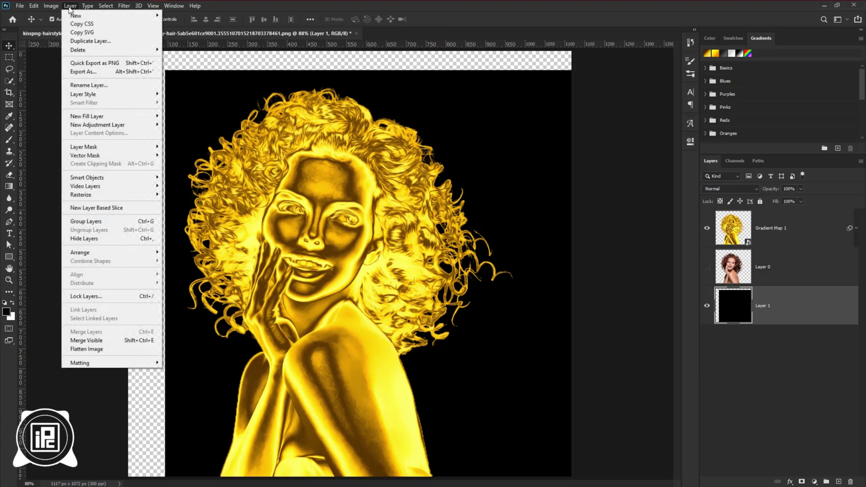
pyautogui.click(12, 304)
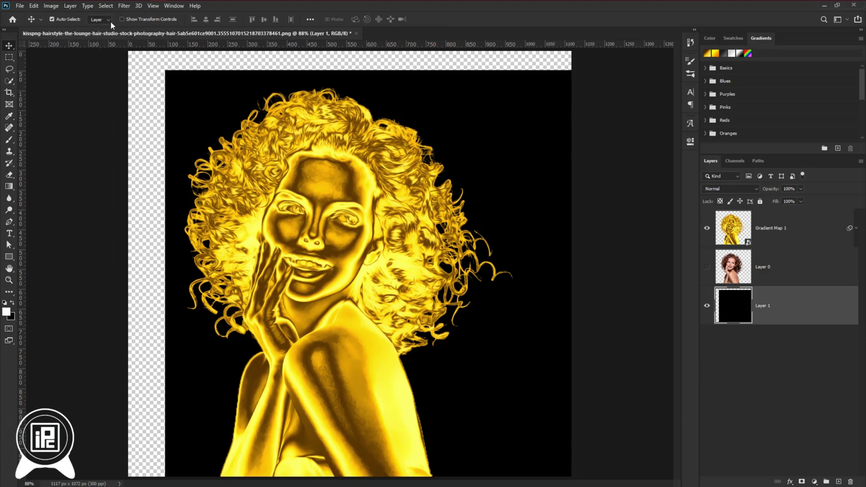
pyautogui.click(70, 6)
pyautogui.moveTo(80, 15)
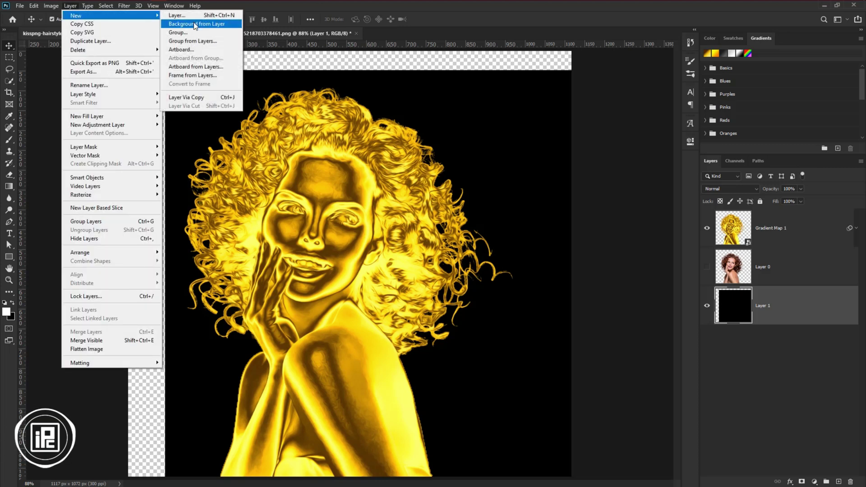
pyautogui.click(196, 27)
pyautogui.click(597, 394)
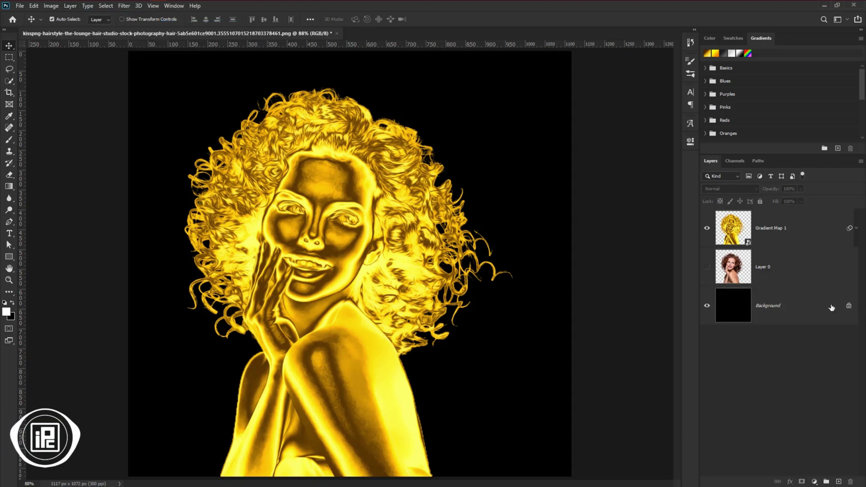
pyautogui.click(829, 323)
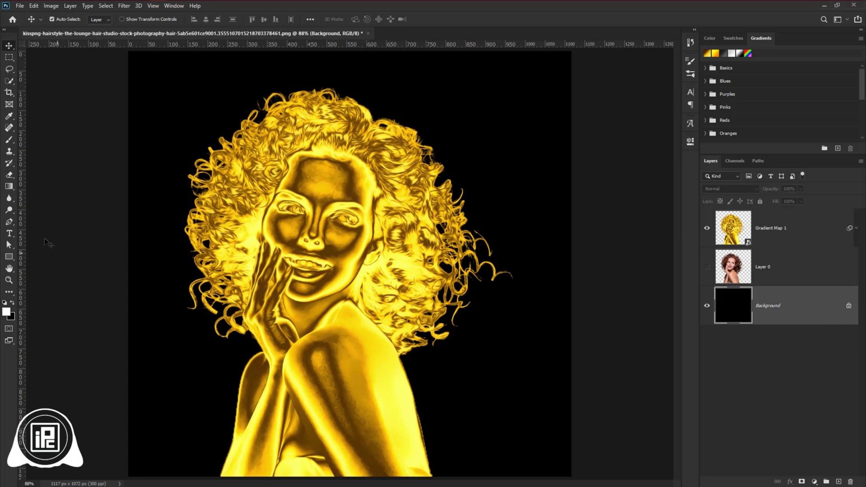
# Step: Paint a soft white glow behind the figure with an 855 px brush on the Background
pyautogui.click(12, 139)
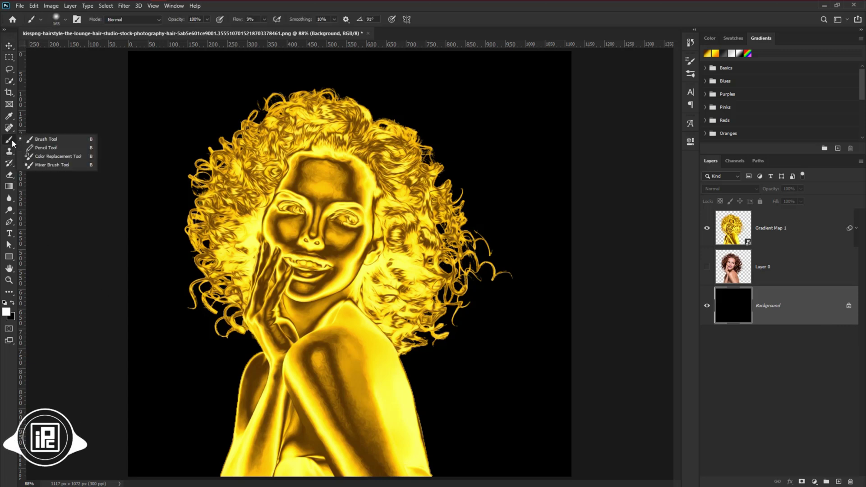
pyautogui.click(45, 139)
pyautogui.moveTo(356, 285)
pyautogui.mouseDown()
pyautogui.moveTo(517, 313)
pyautogui.moveTo(489, 313)
pyautogui.mouseUp()
pyautogui.scroll(-2, 445, 305)
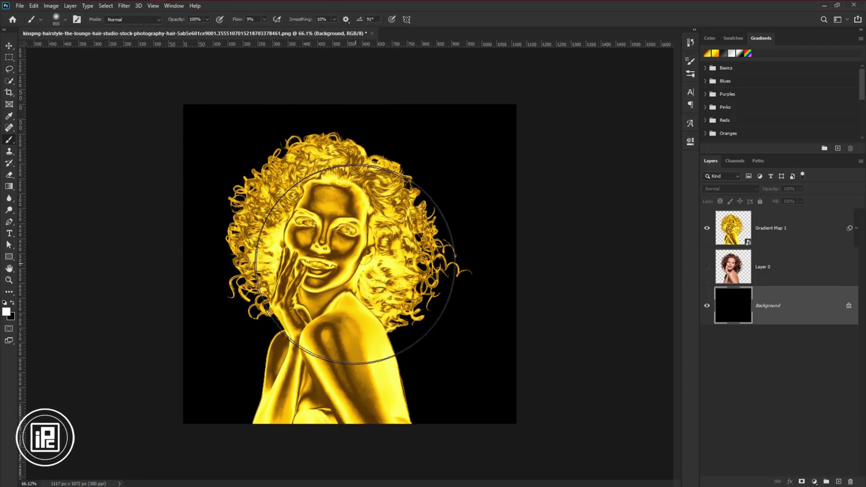
pyautogui.moveTo(361, 257); pyautogui.dragTo(345, 267)
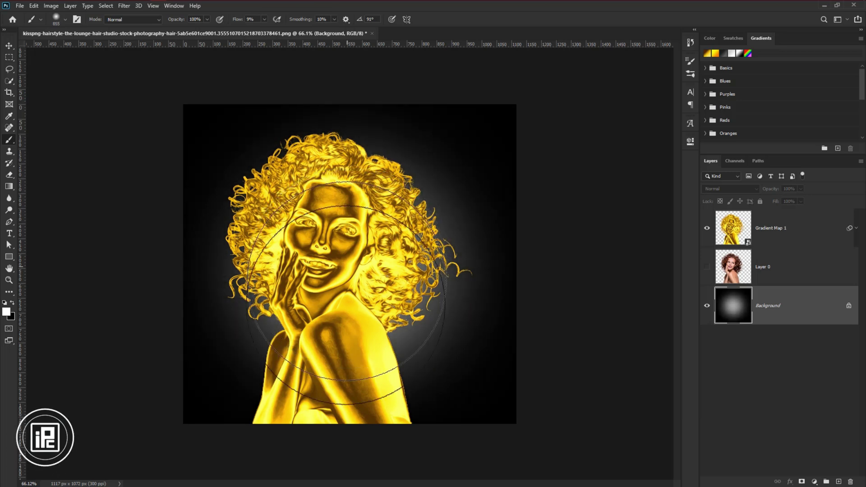
pyautogui.click(9, 45)
pyautogui.hotkey('ctrl', '+')
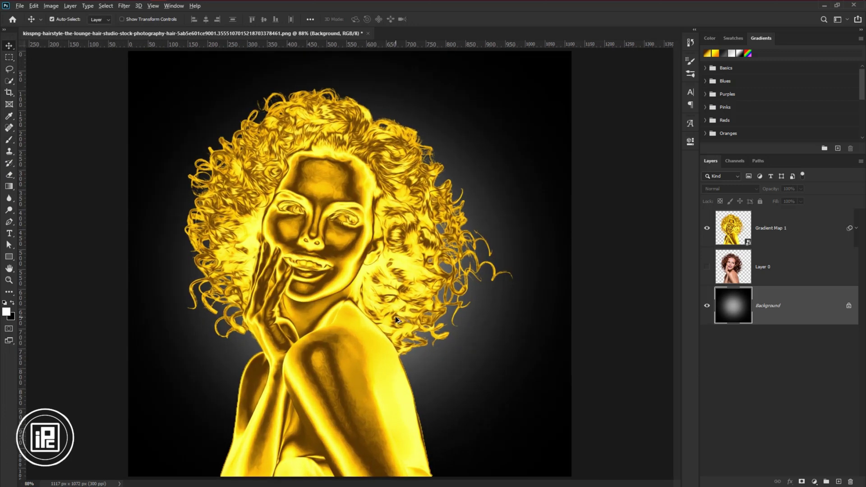